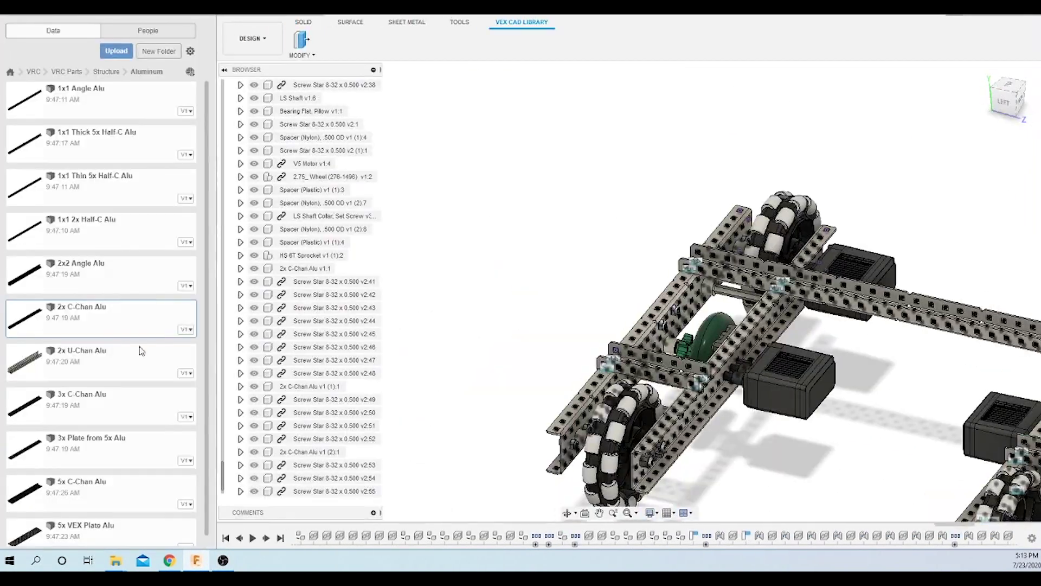
Insert the 3x Plate from 5x Alu into the chassis assembly and confirm its placement
right_click(129, 431)
left_click(158, 447)
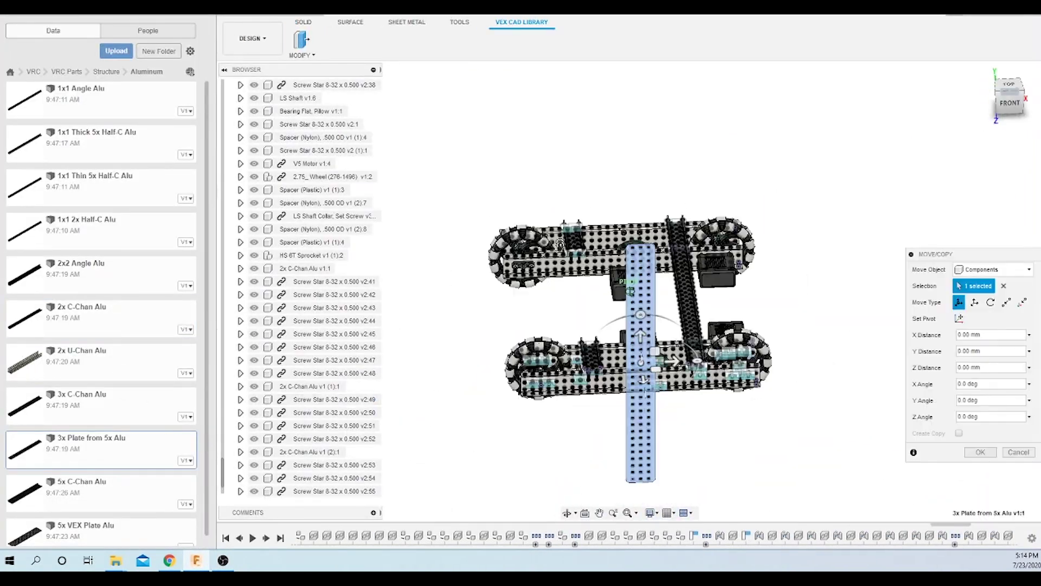
scroll(110, 494, "down", 1)
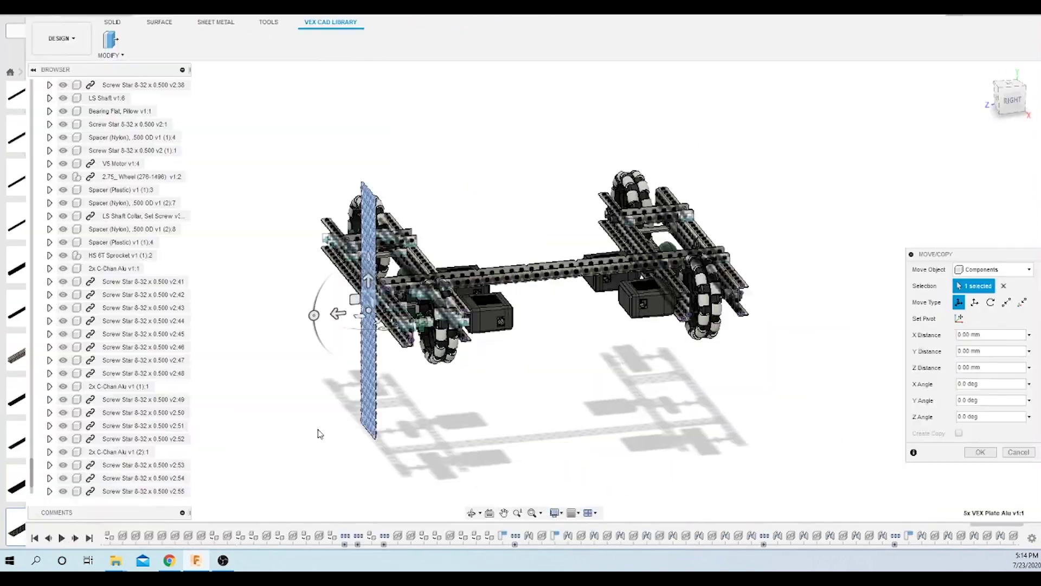
left_click(981, 448)
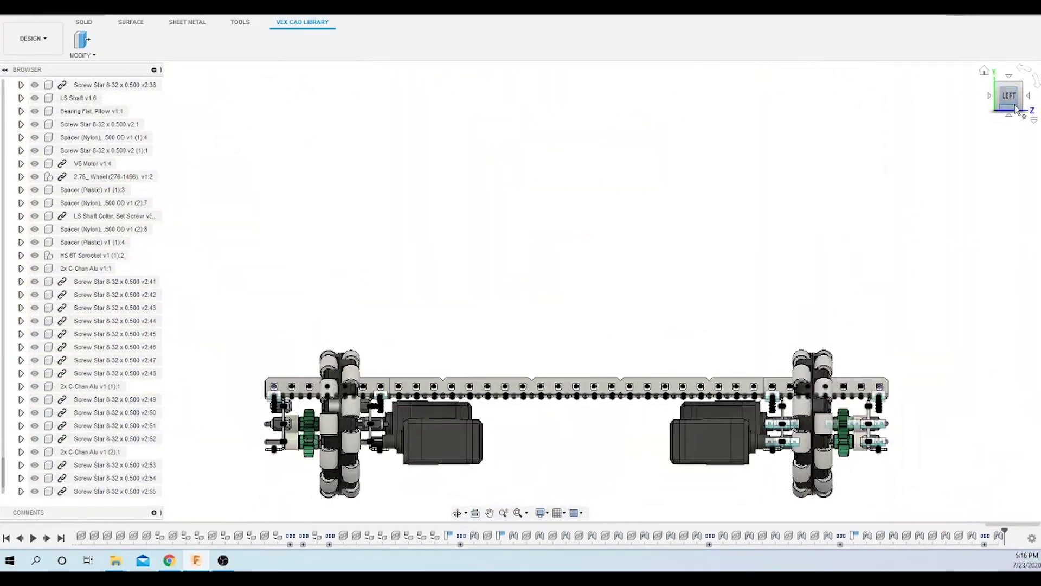
left_click(1018, 105)
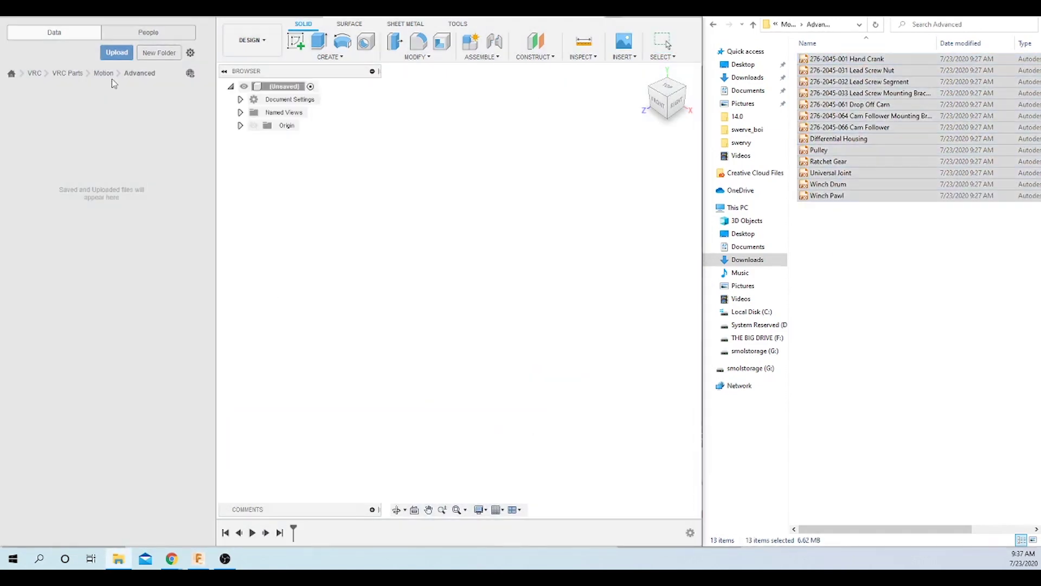
Enter the text 'Cha'
type("Chan Alu v1:1")
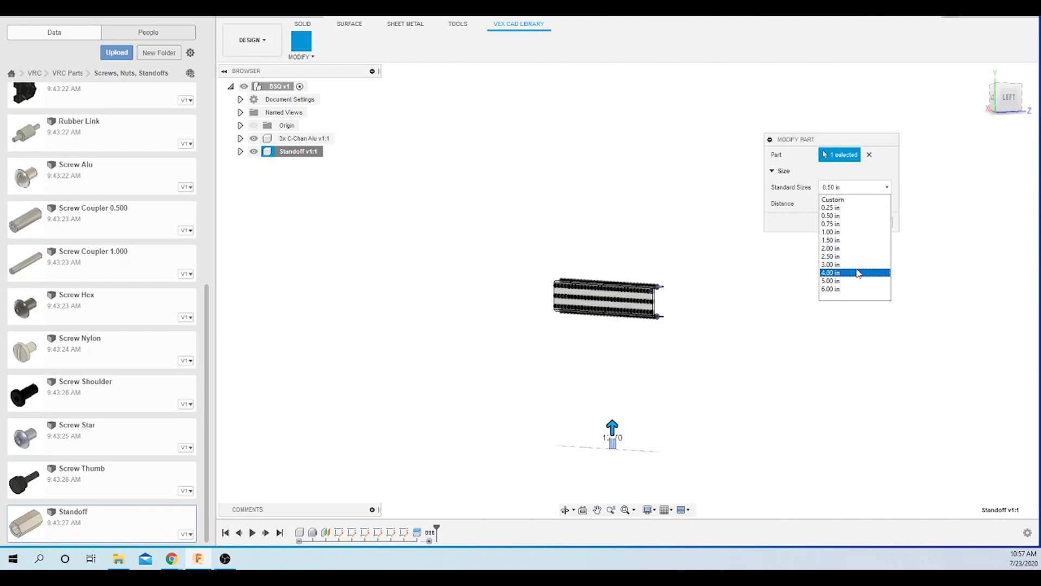
Set the standoff length to 3.00 in, then bring up Scripts and Add-Ins
left_click(853, 265)
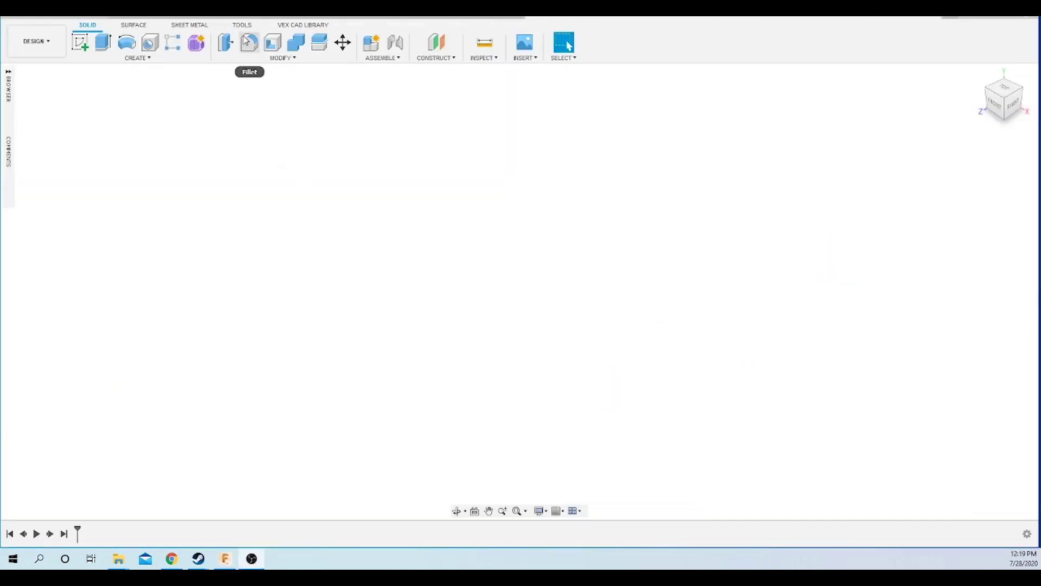
left_click(244, 27)
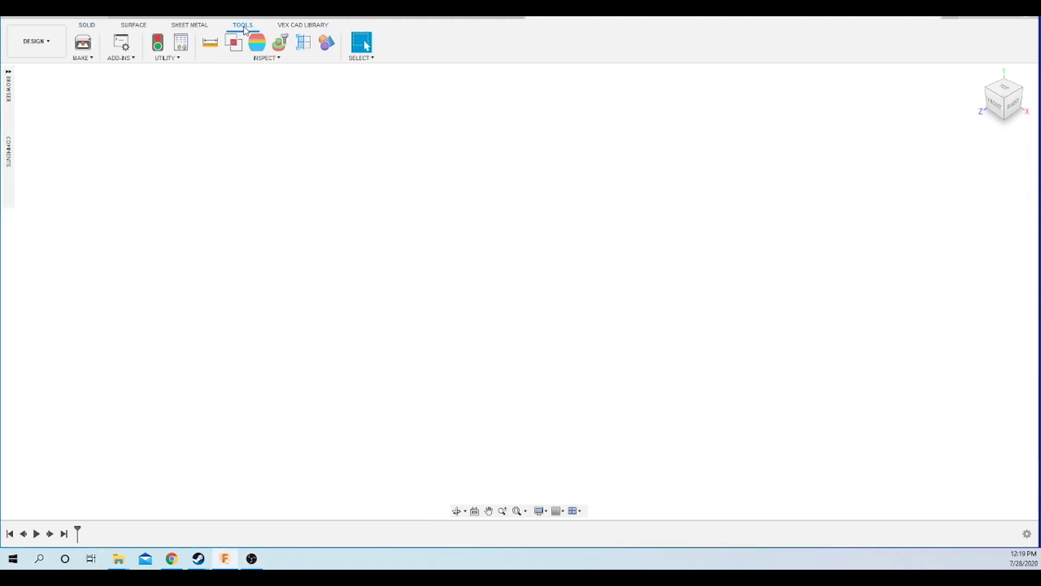
left_click(133, 57)
left_click(130, 71)
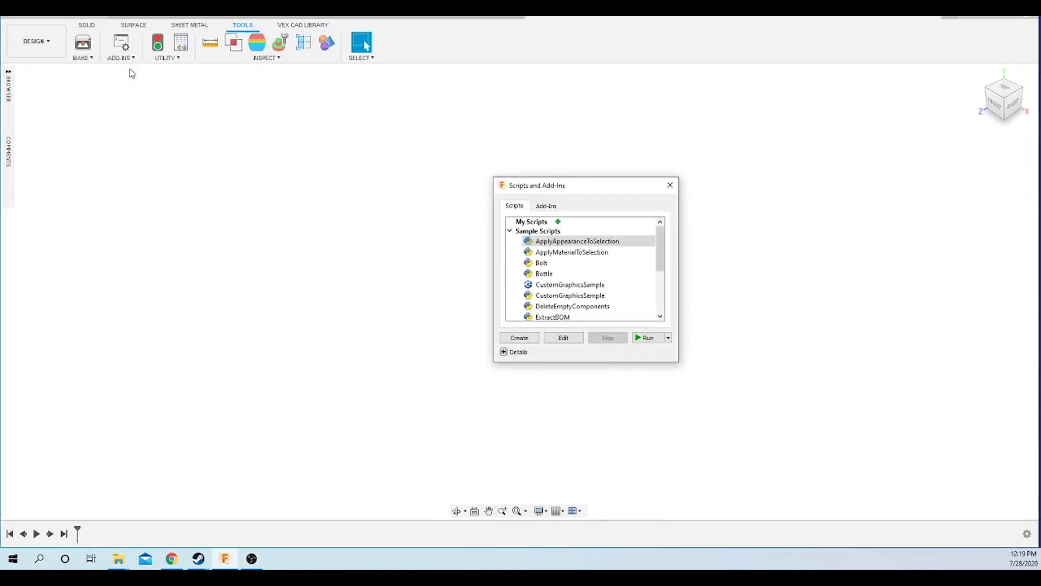
Add the fusion_addin_1_0_0 folder as an add-in set to run on startup
left_click(546, 206)
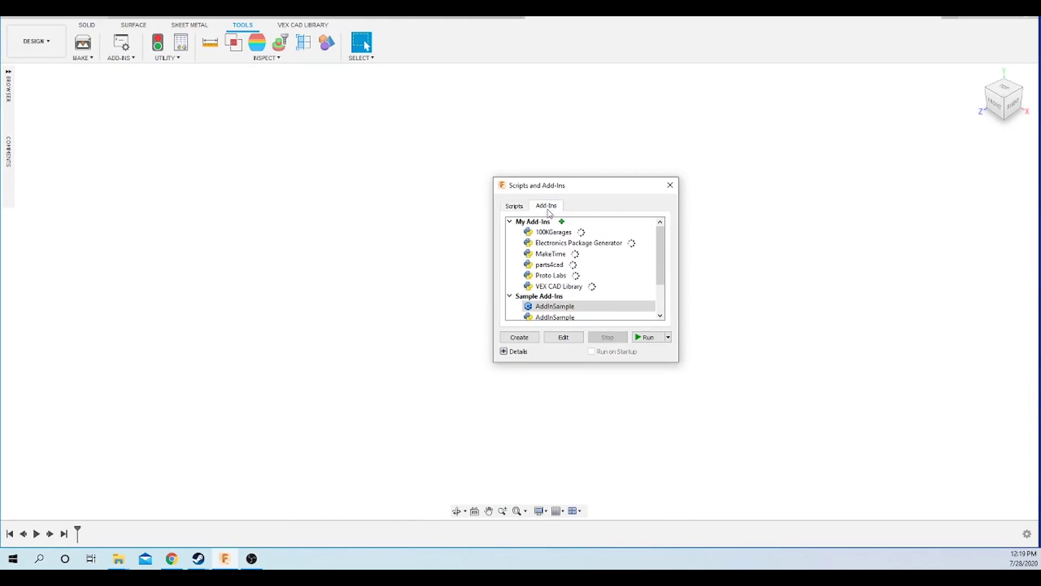
left_click(562, 222)
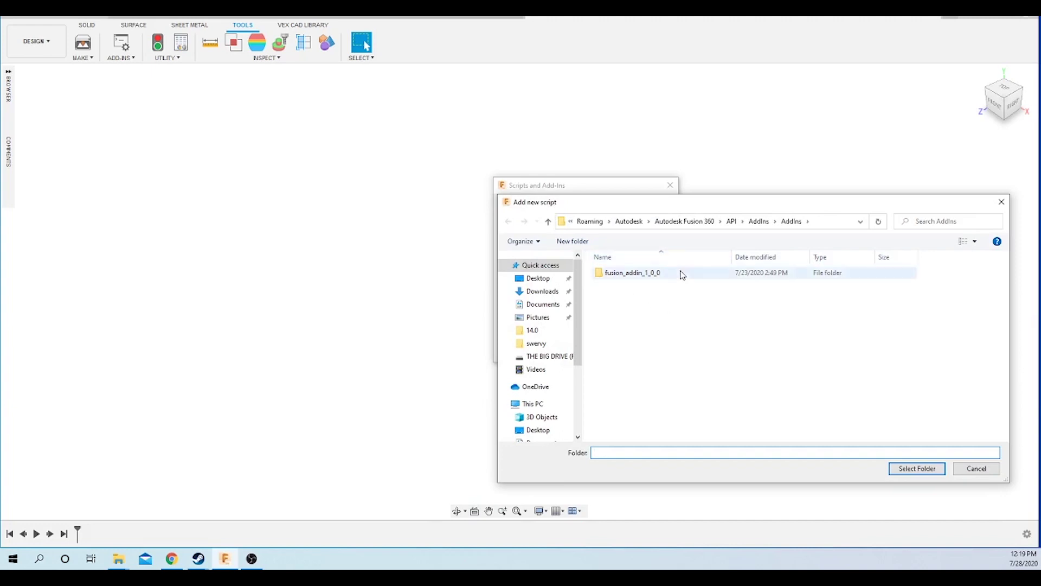
left_click(634, 276)
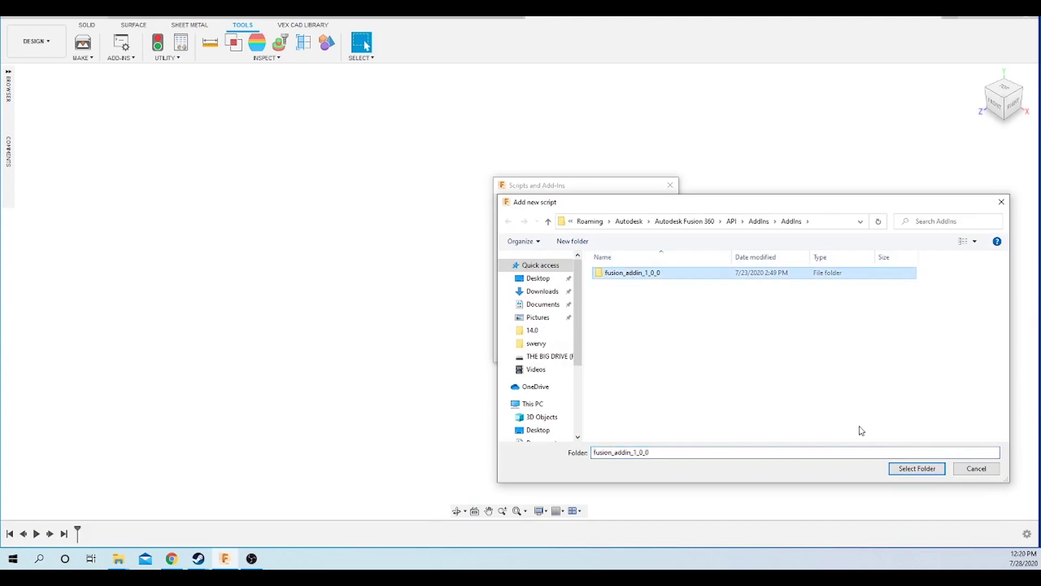
left_click(903, 469)
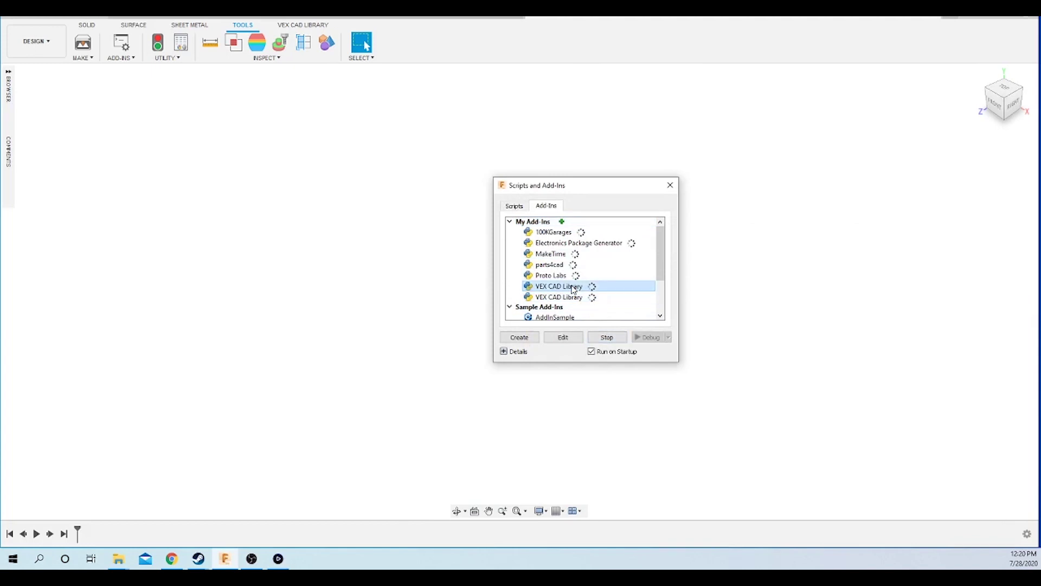
left_click(591, 351)
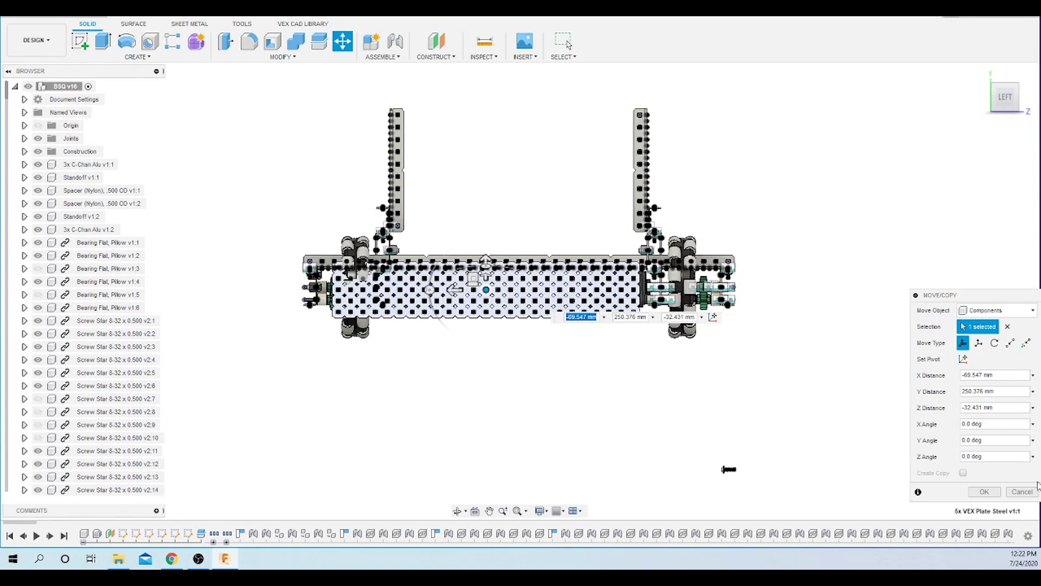
Confirm the steel plate's move, shorten it to 19 holes, and view the whole robot from Home
left_click(994, 496)
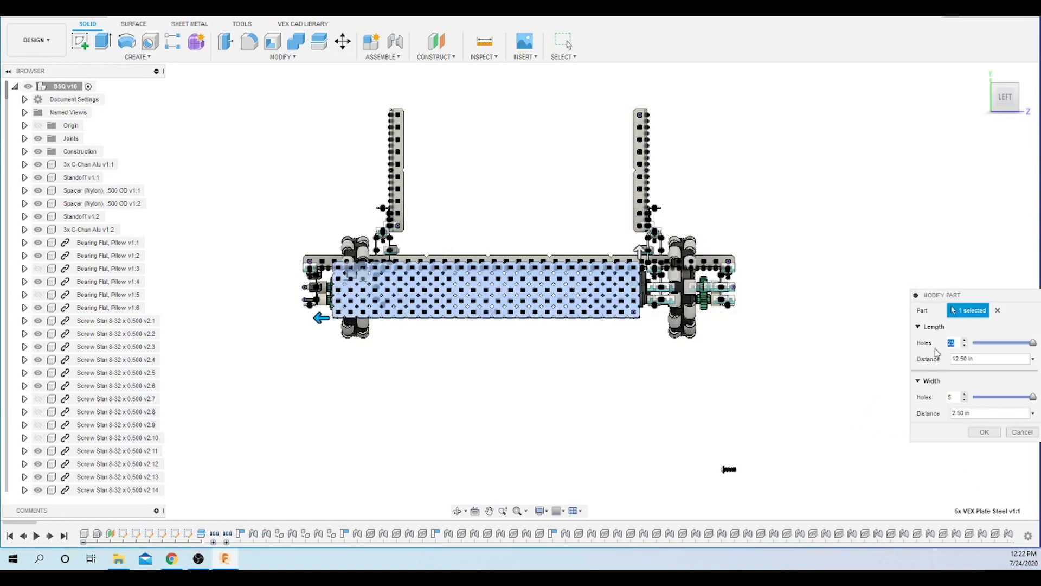
key("Return")
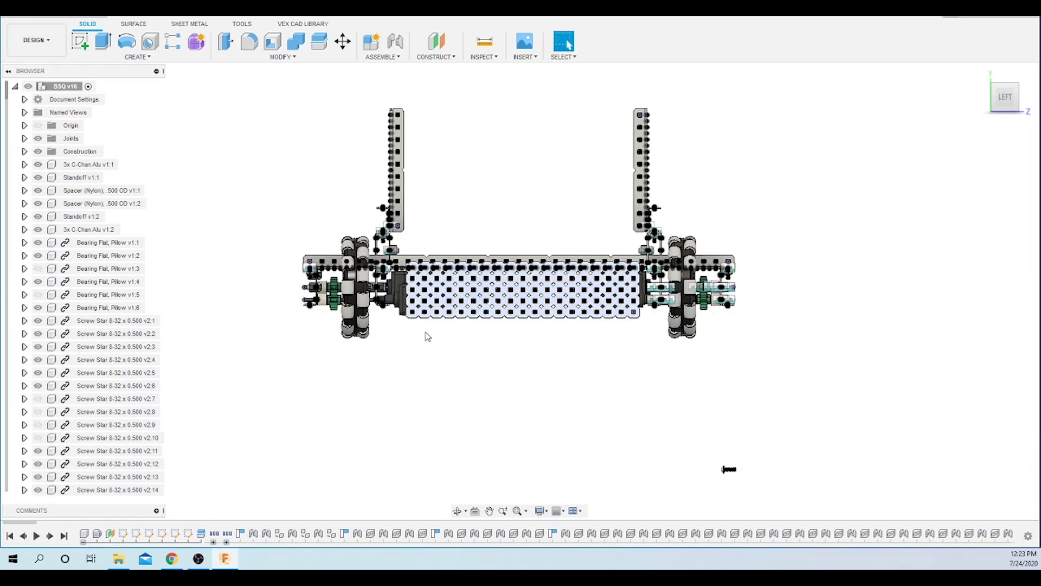
left_click(988, 80)
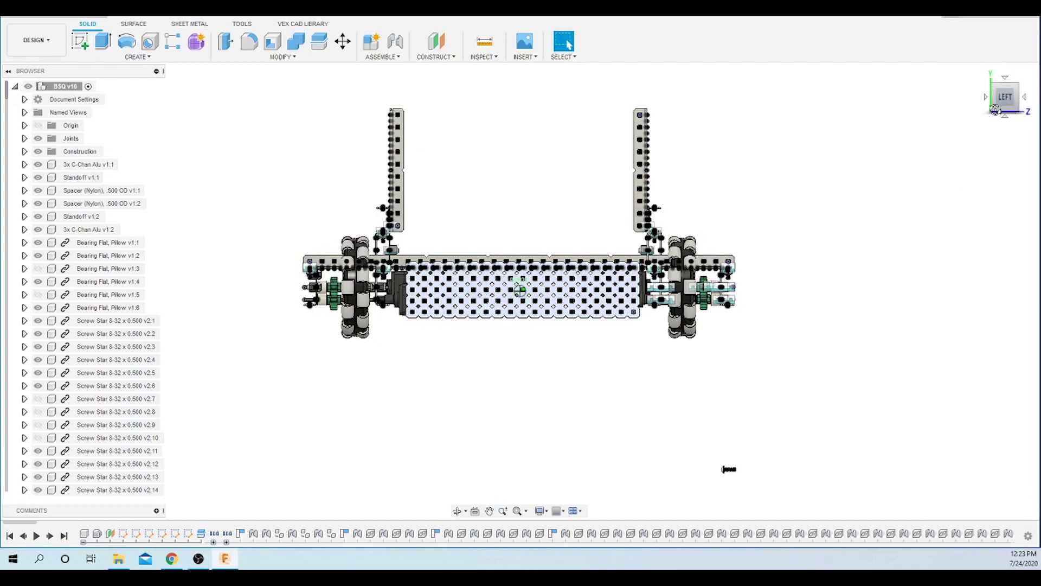
middle_click_drag(580, 519, 653, 516, "shift")
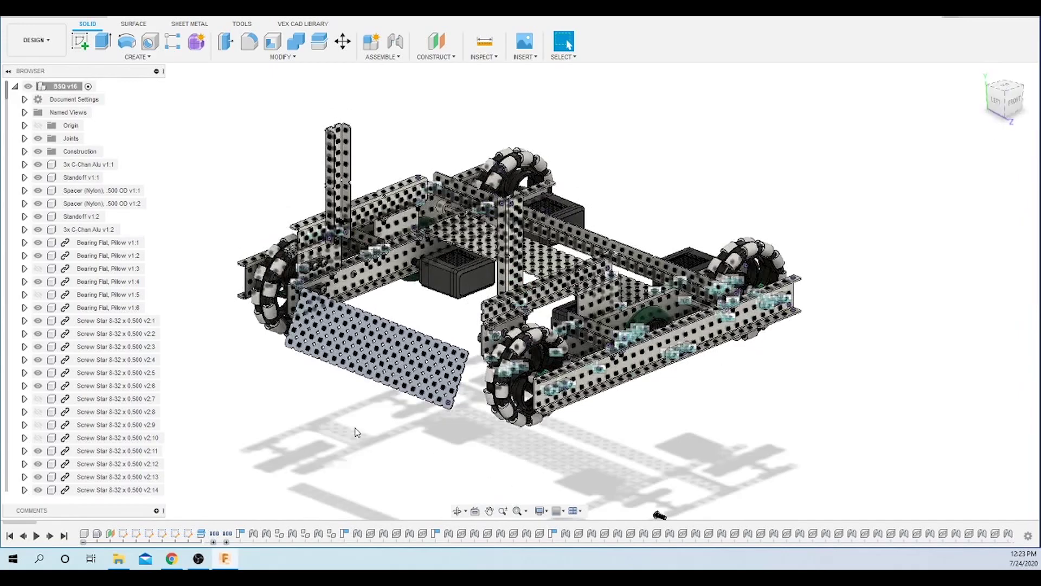
scroll(471, 351, "up", 8)
scroll(471, 352, "down", 5)
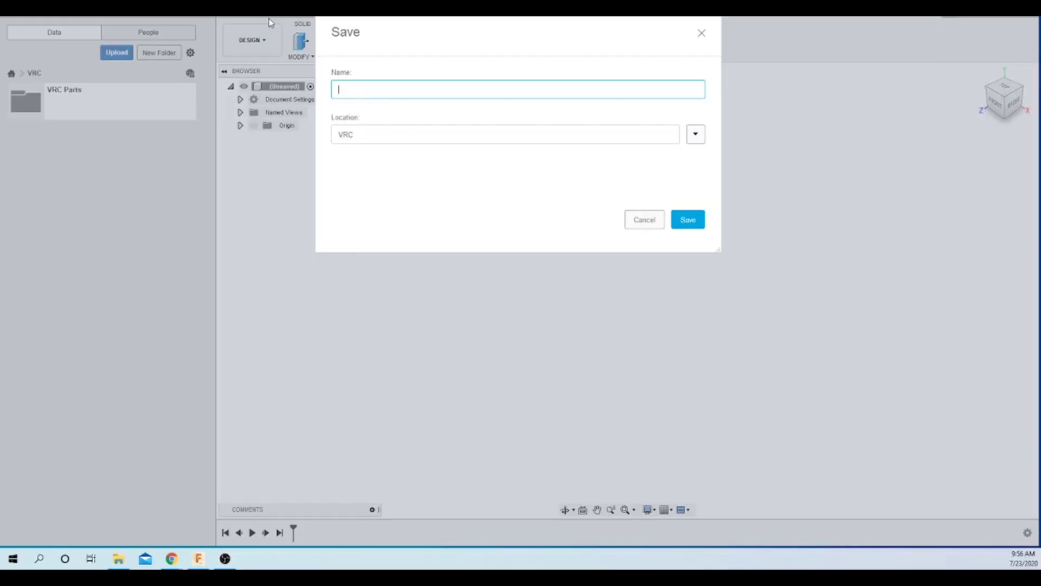
Save the new design as BSQ and browse to the Structure > Aluminum parts folder
type("SQ")
key("Return")
left_click(64, 98)
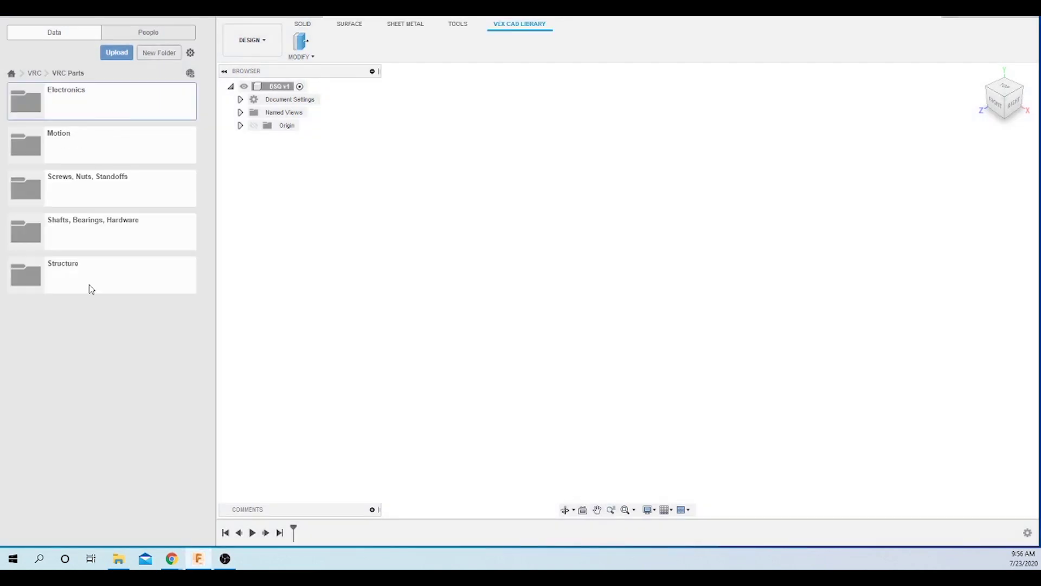
left_click(88, 290)
left_click(87, 103)
Insert a 3x C-Chan Alu and leave its length unchanged in Modify Part
right_click(129, 410)
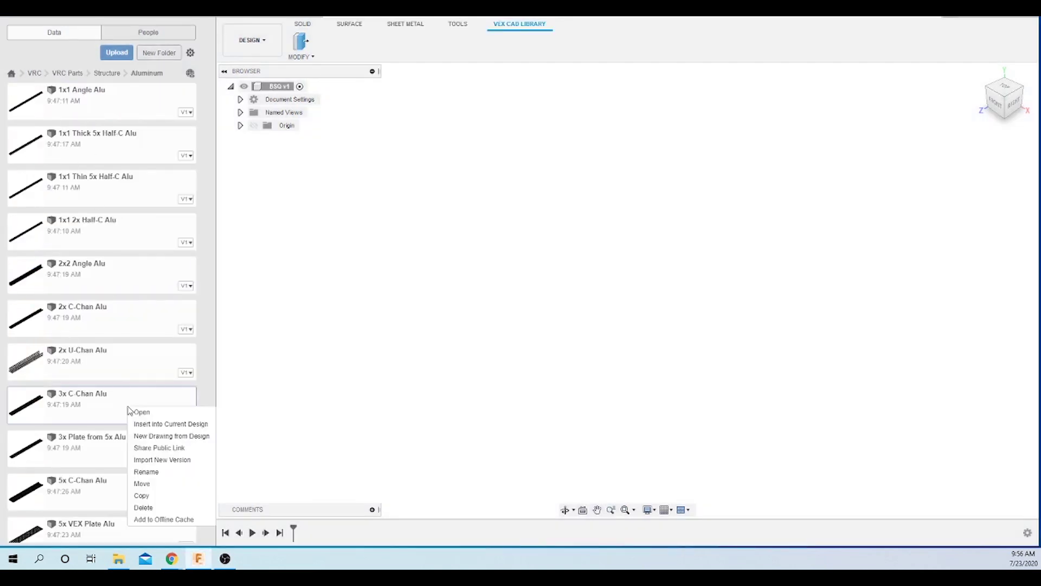
left_click(138, 426)
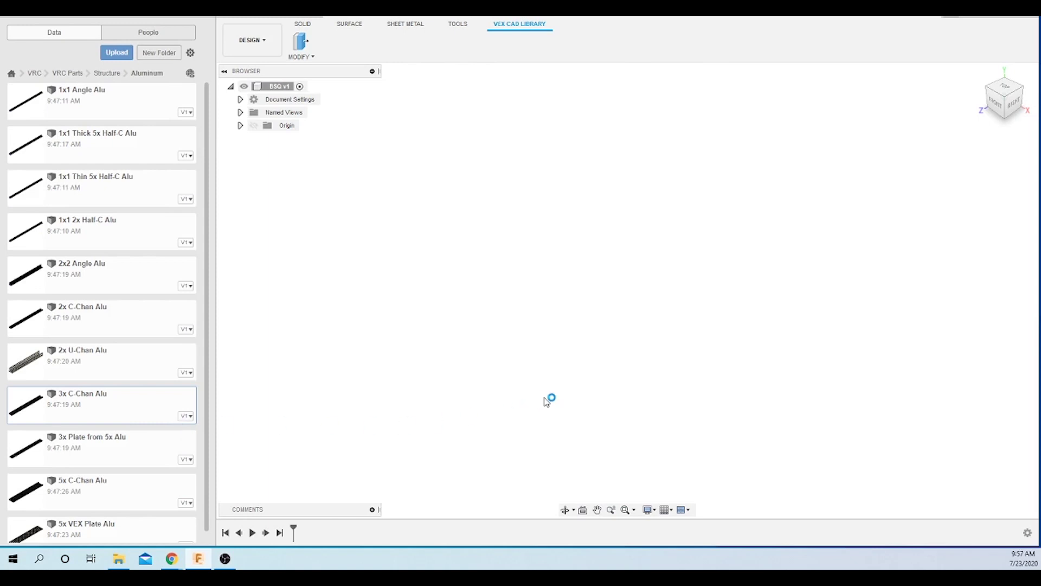
left_click(610, 330)
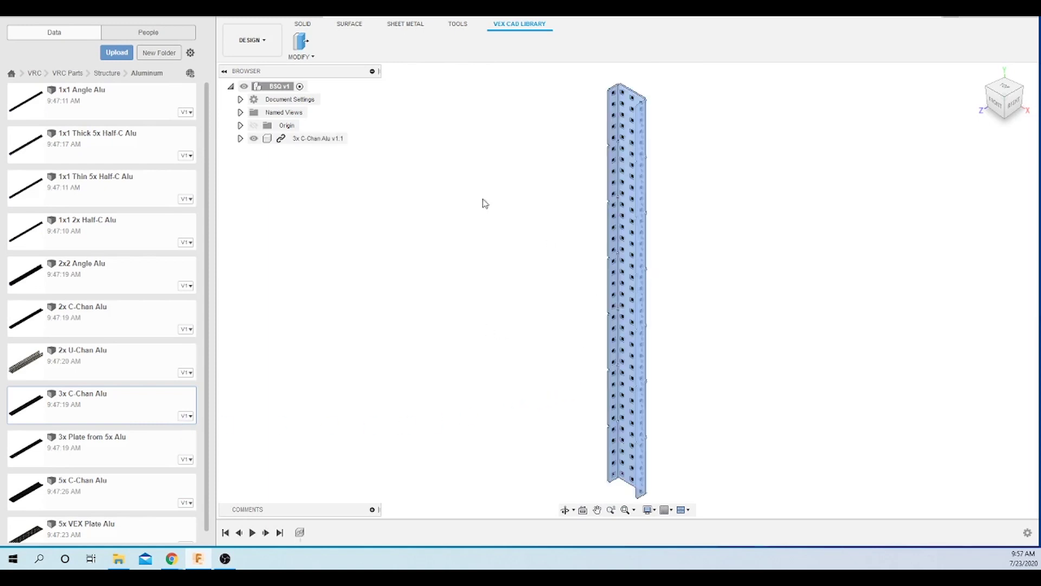
left_click(301, 43)
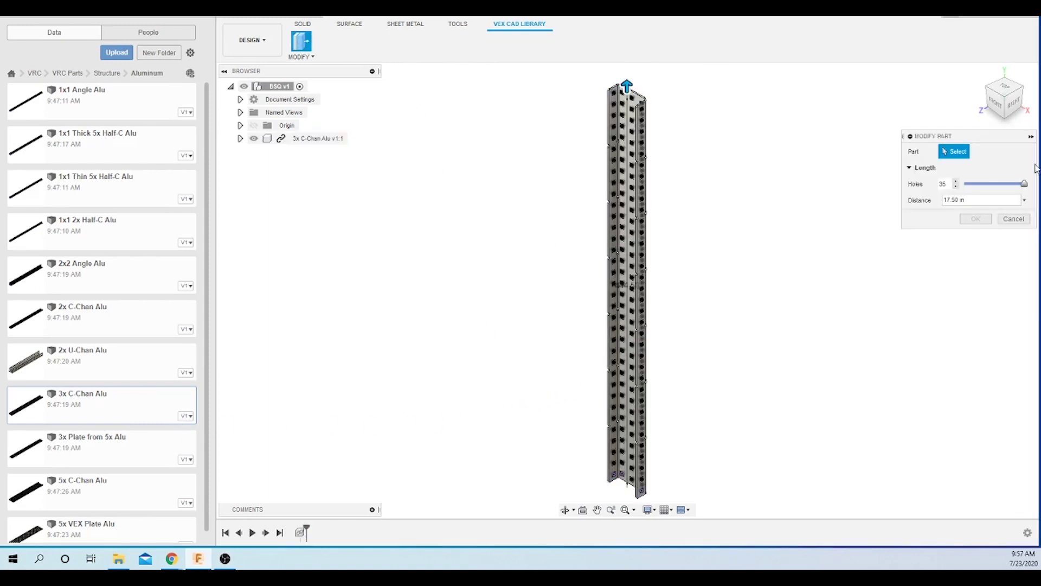
left_click_drag(954, 136, 815, 137)
left_click(834, 220)
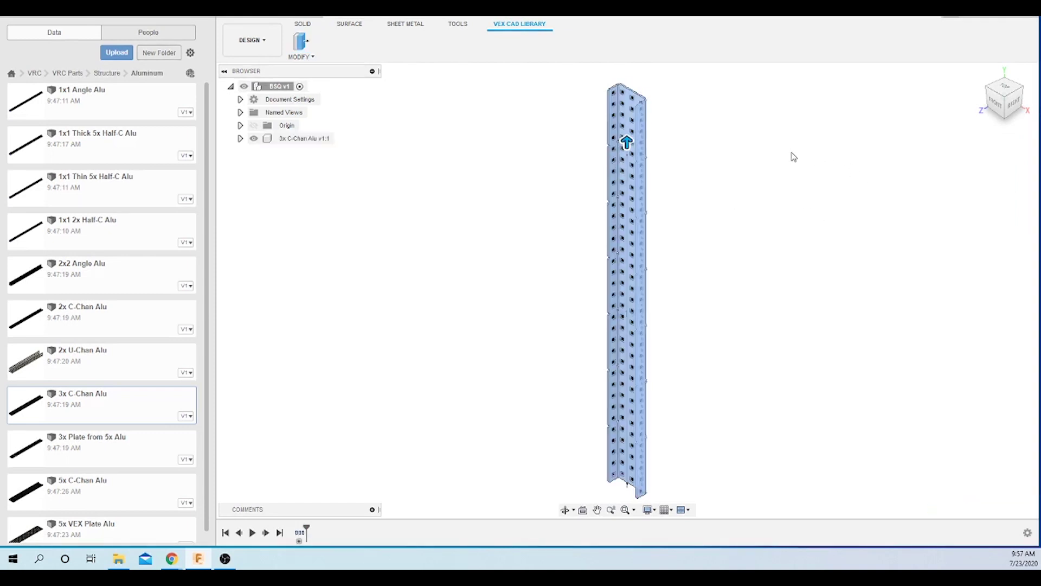
Unsuppress the last feature in the timeline
left_click(1005, 90)
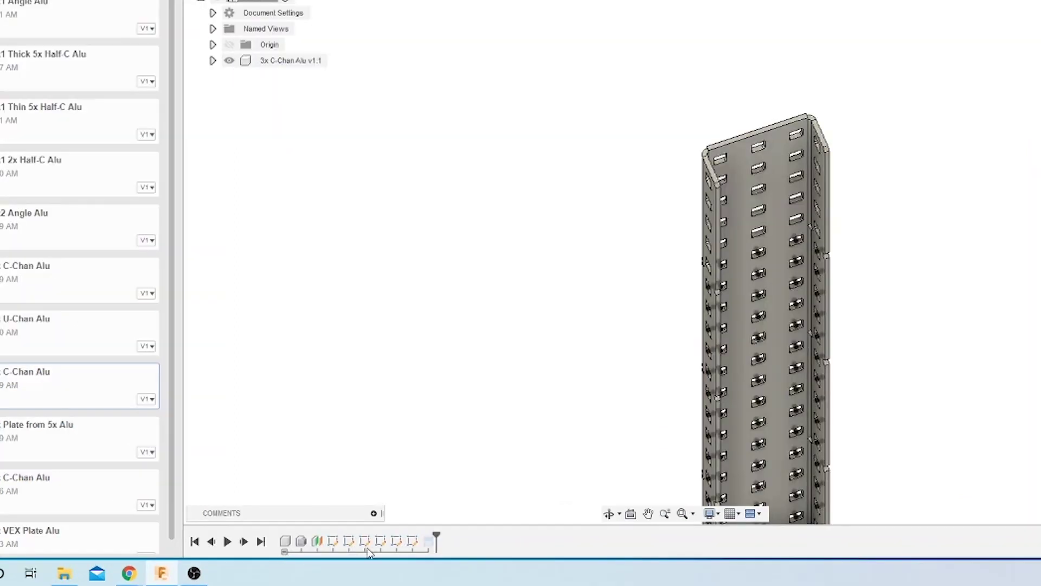
right_click(429, 541)
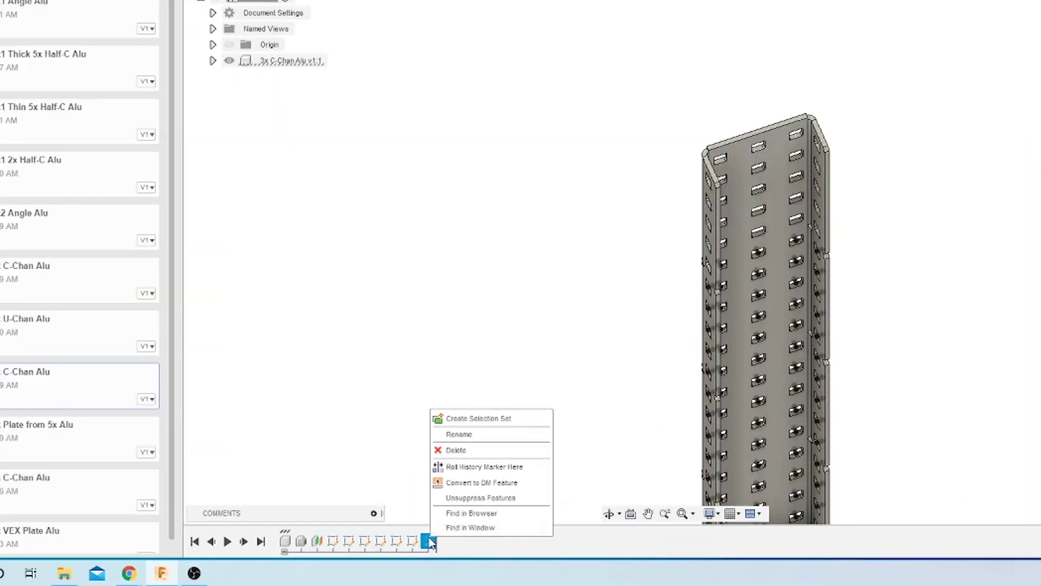
left_click(457, 499)
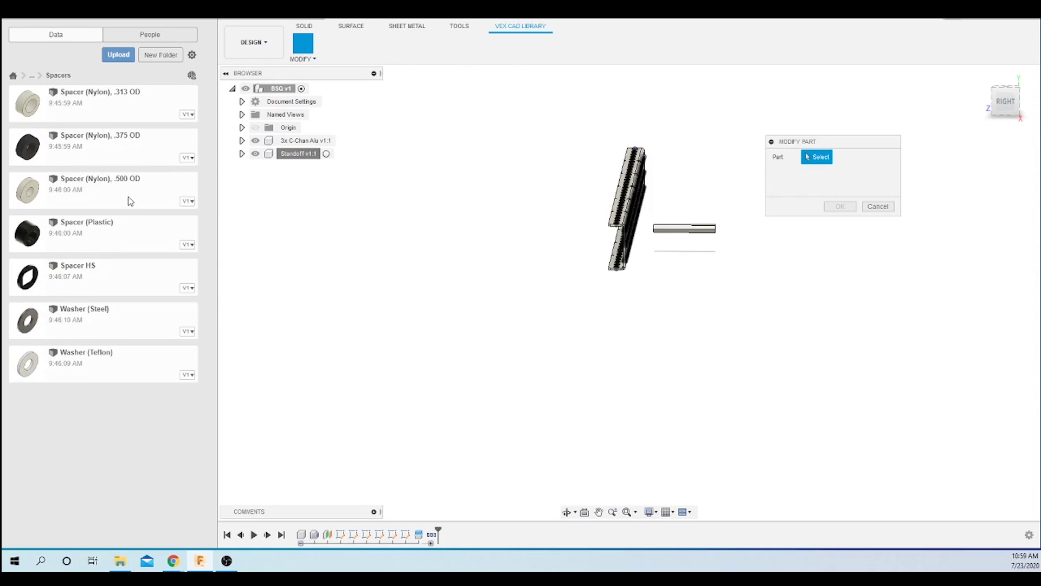
Insert the Spacer (Nylon), .500 OD into the BSQ design
right_click(112, 194)
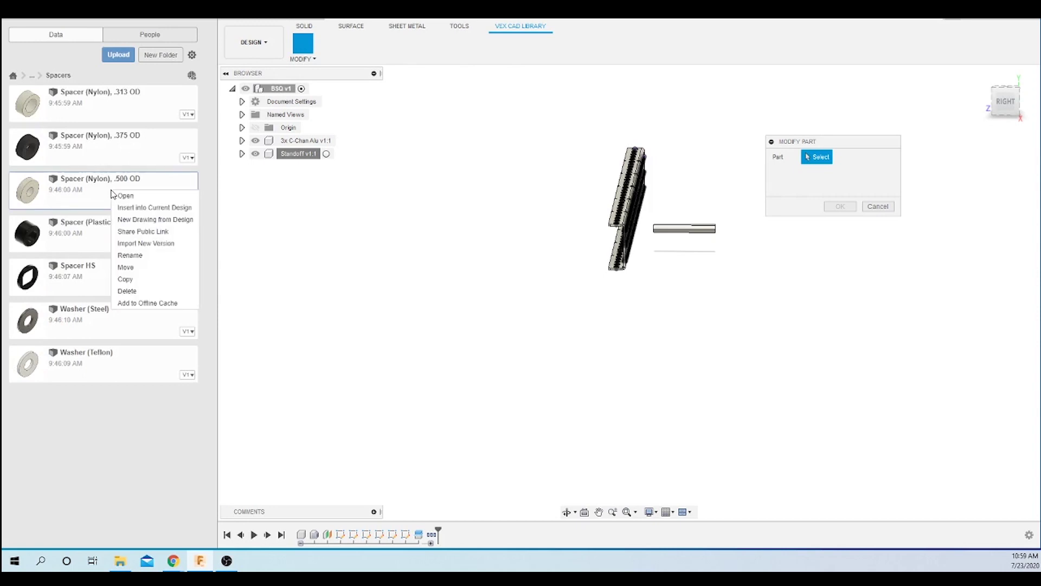
left_click(146, 208)
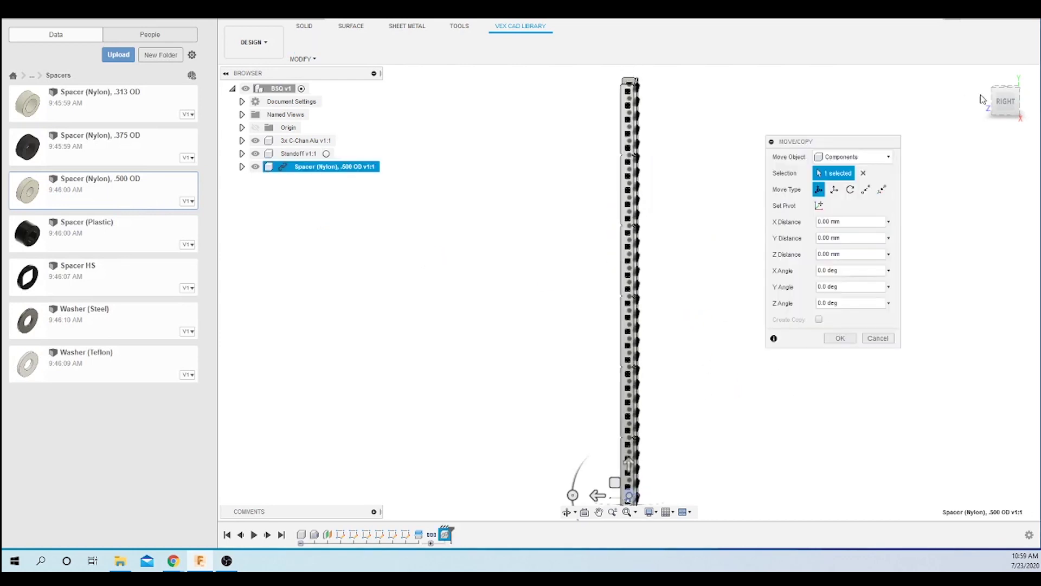
left_click_drag(1008, 109, 994, 93)
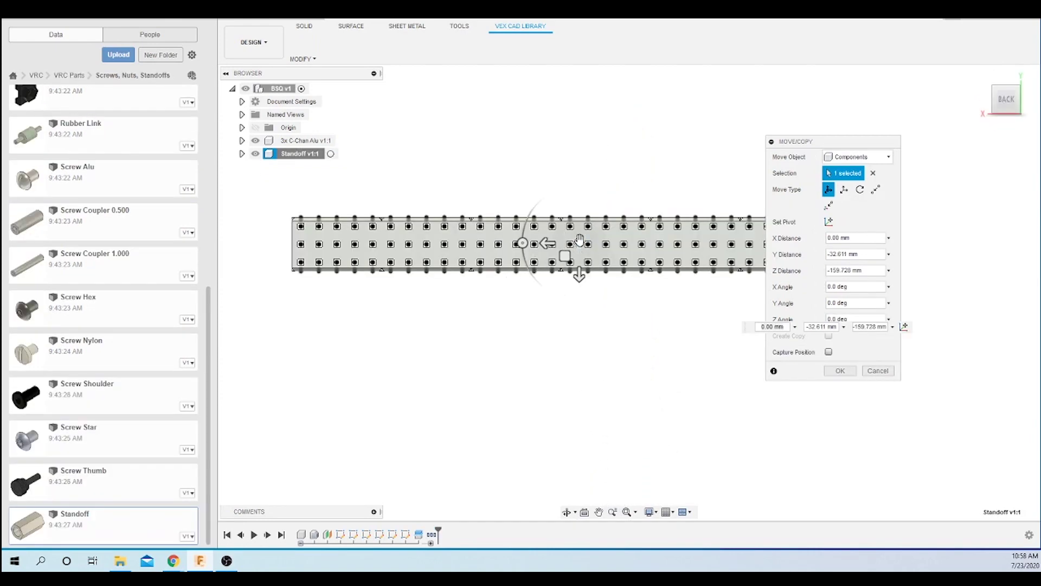
Slide the standoff along the C-channel onto a hole and commit the move
left_click_drag(580, 239, 425, 243)
scroll(425, 243, "up", 5)
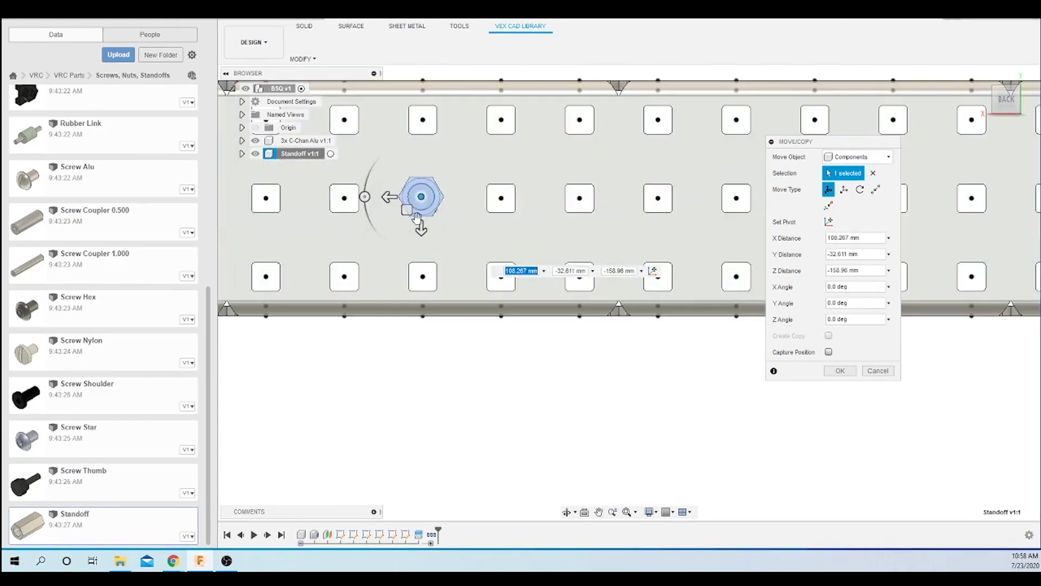
mouse_move(421, 198)
left_mouse_down()
mouse_move(428, 206)
mouse_move(421, 199)
left_mouse_up()
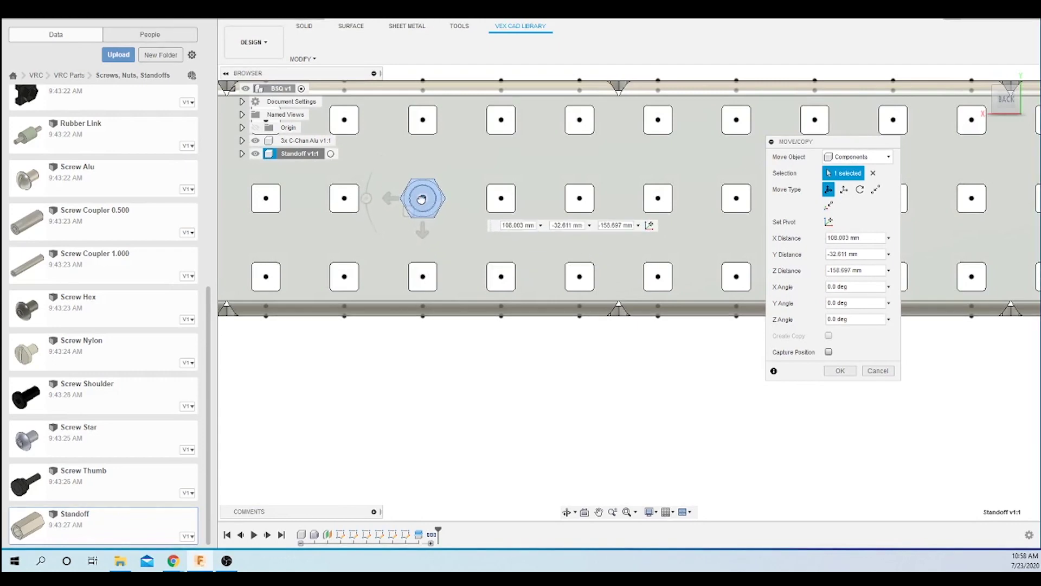
key("Return")
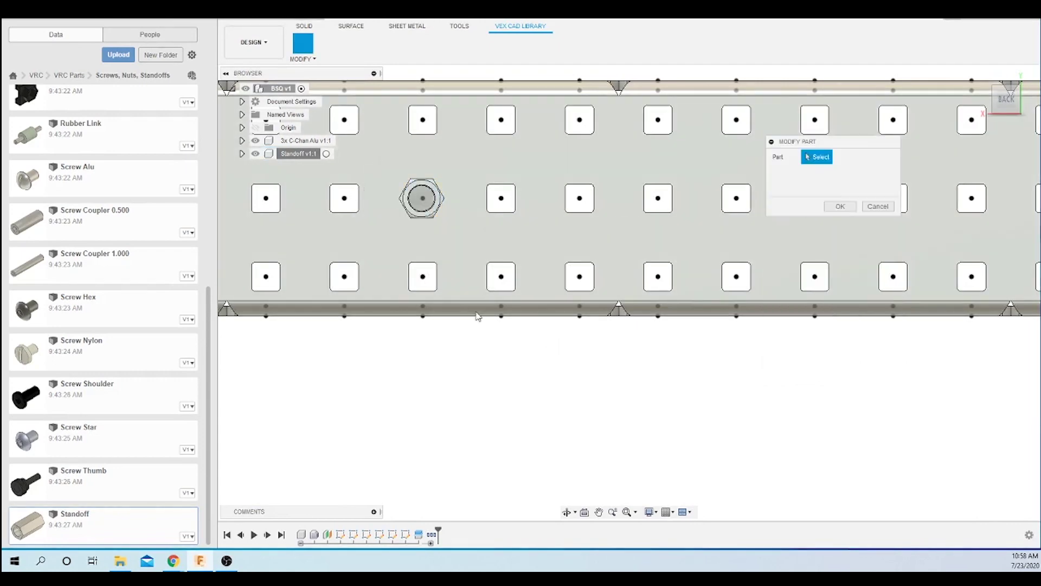
scroll(813, 179, "down", 10)
left_click_drag(1007, 101, 1000, 111)
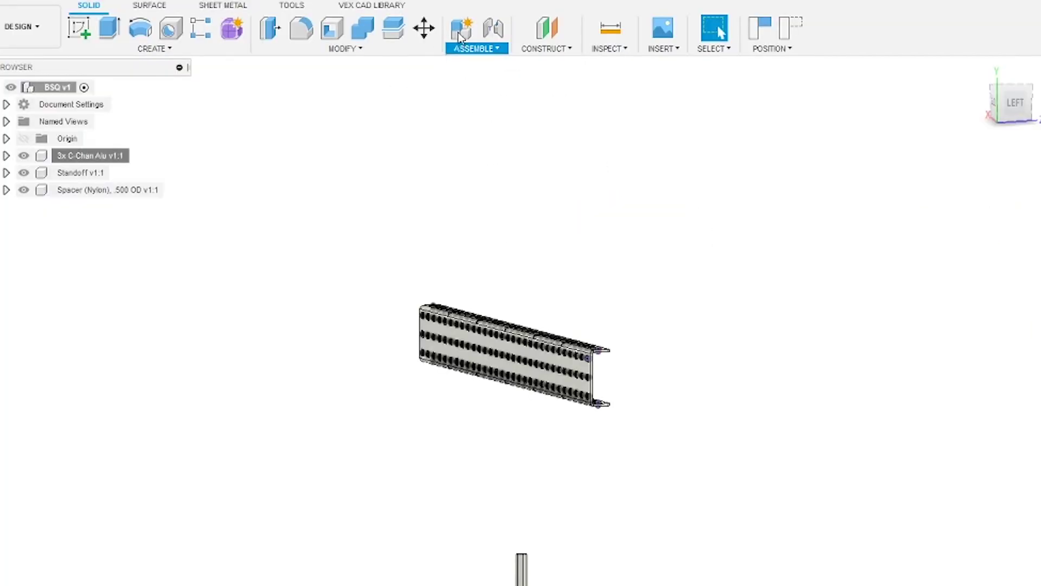
Capture the position, then joint the standoff into the nylon spacer's hole edge
left_click(773, 48)
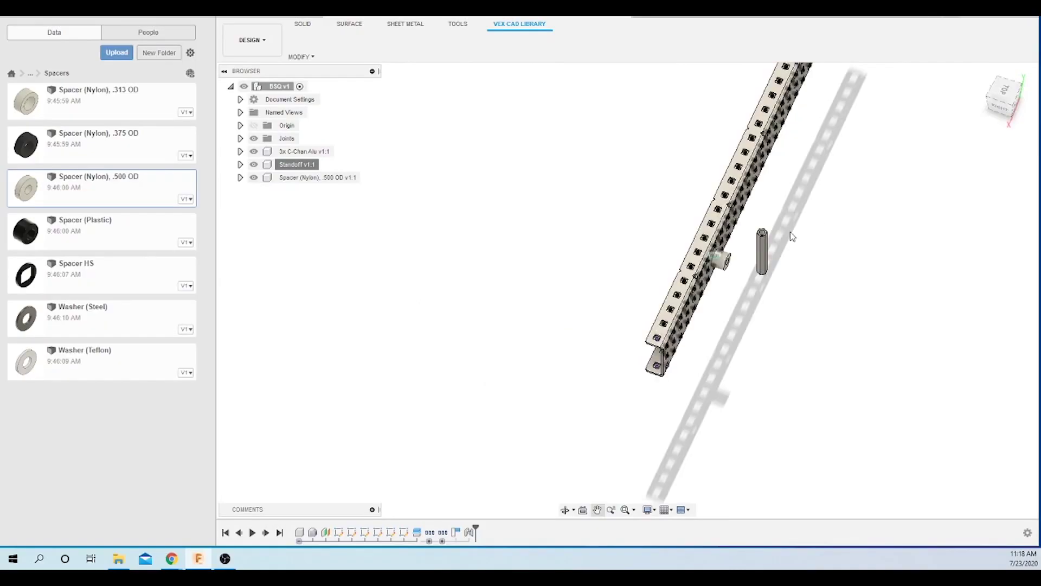
scroll(703, 237, "up", 5)
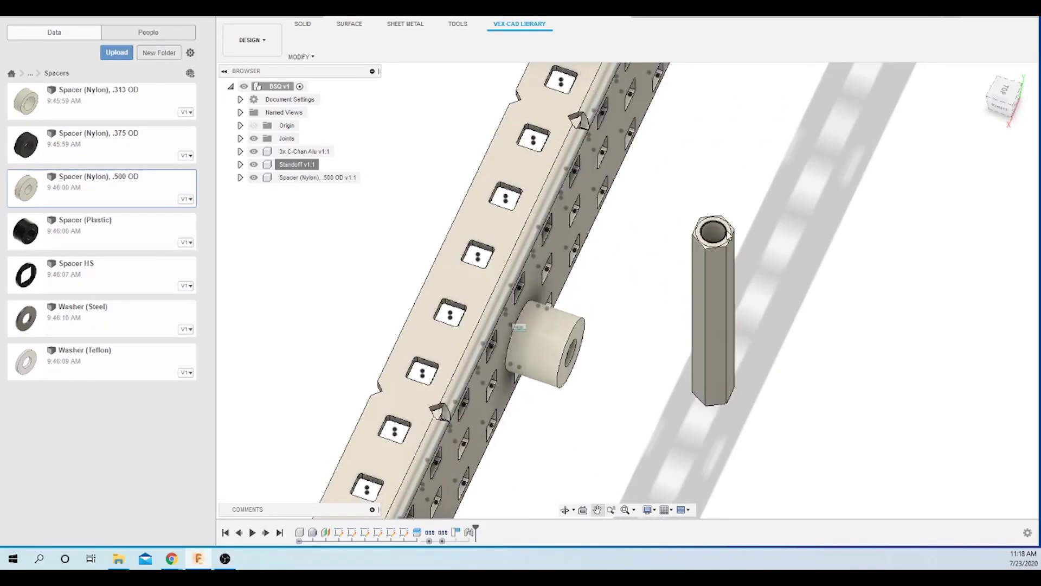
middle_click_drag(727, 244, 727, 127, "shift")
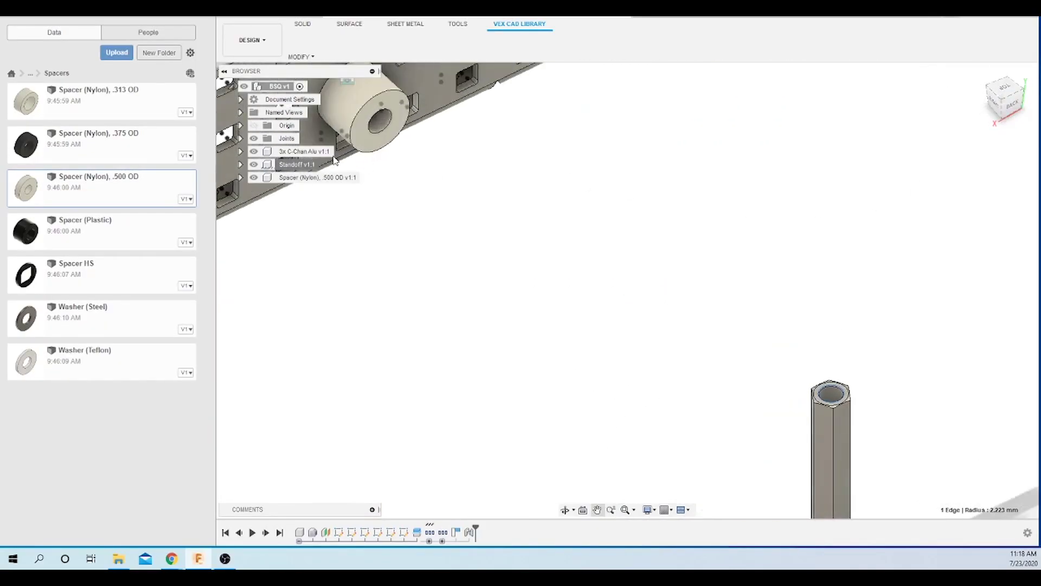
left_click(392, 126, "ctrl")
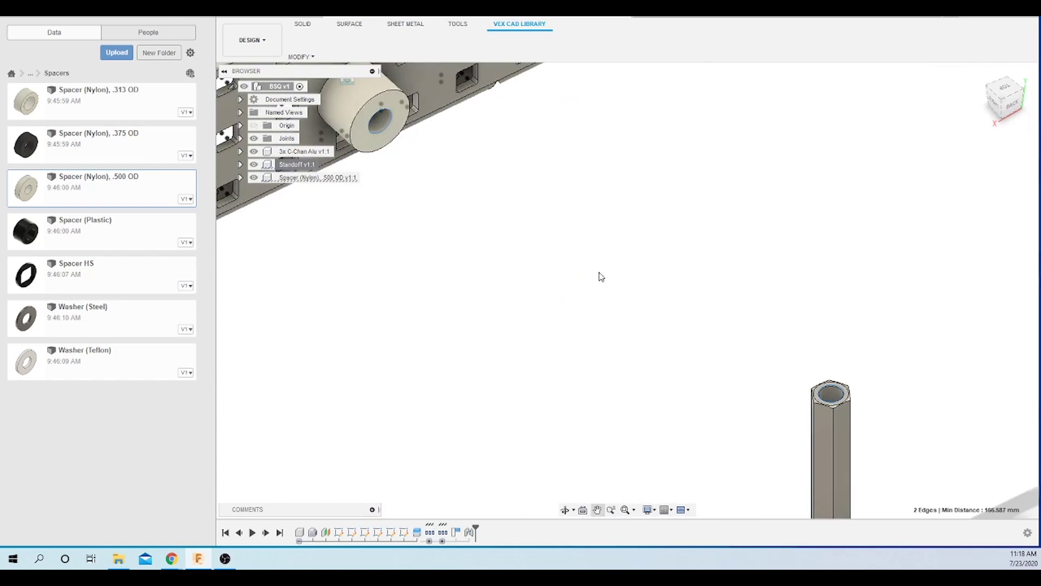
key("j")
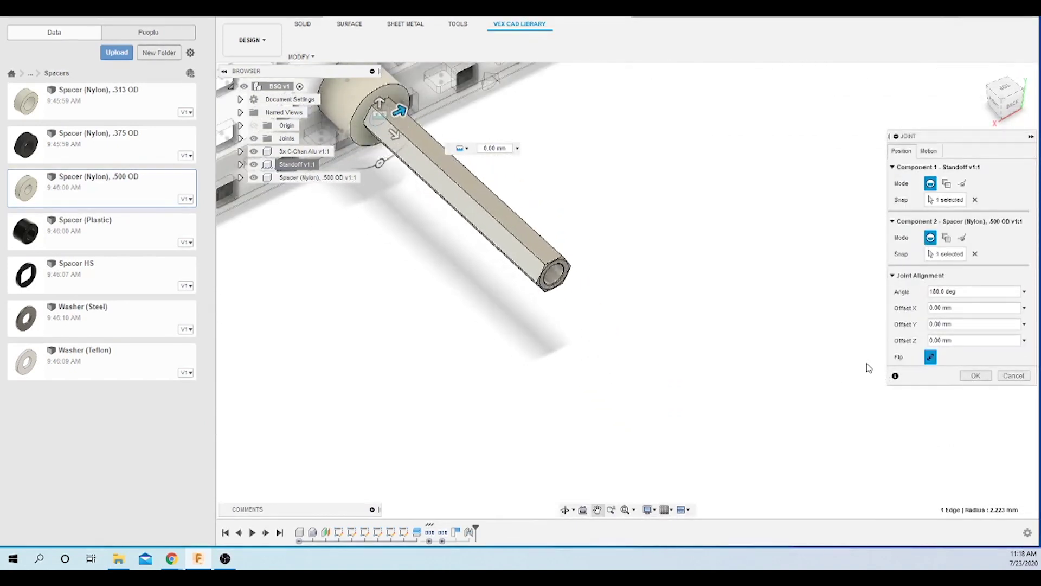
left_click(975, 377)
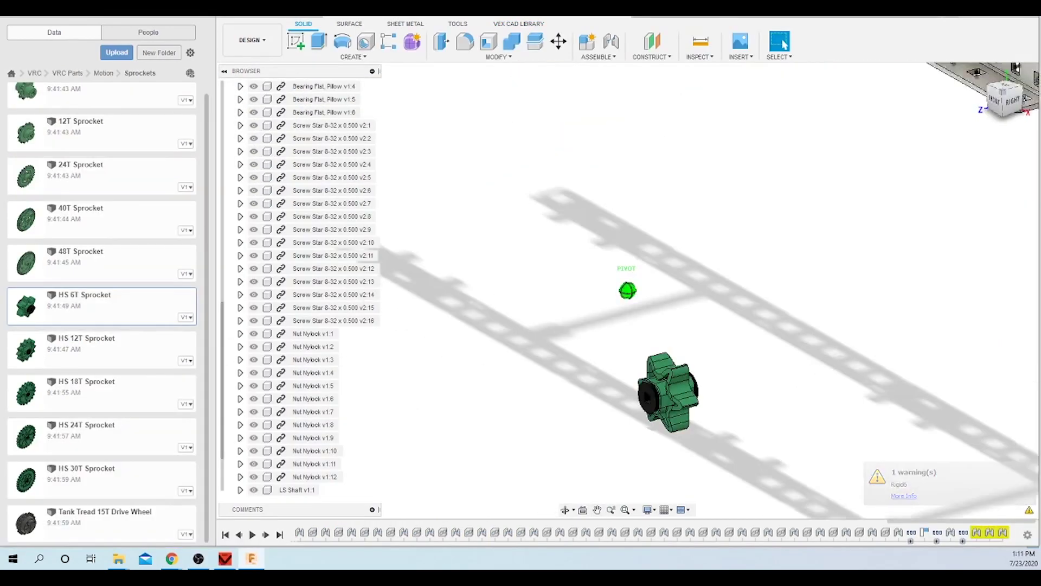
Joint the nylon spacer face to the Square Insert with an X offset of -1.5 mm
key("j")
left_click(667, 391)
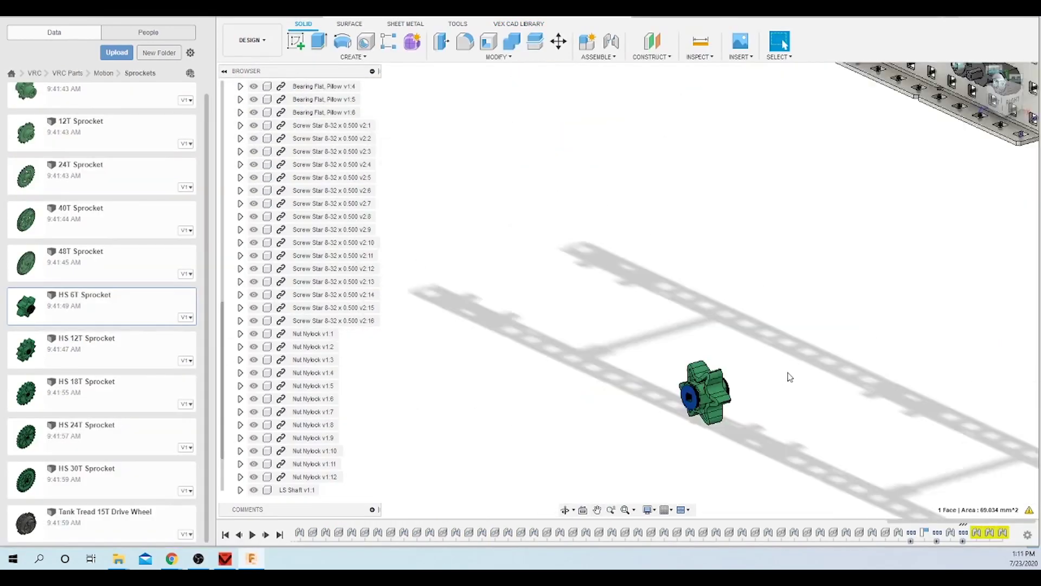
scroll(364, 415, "up", 5)
left_click(364, 415)
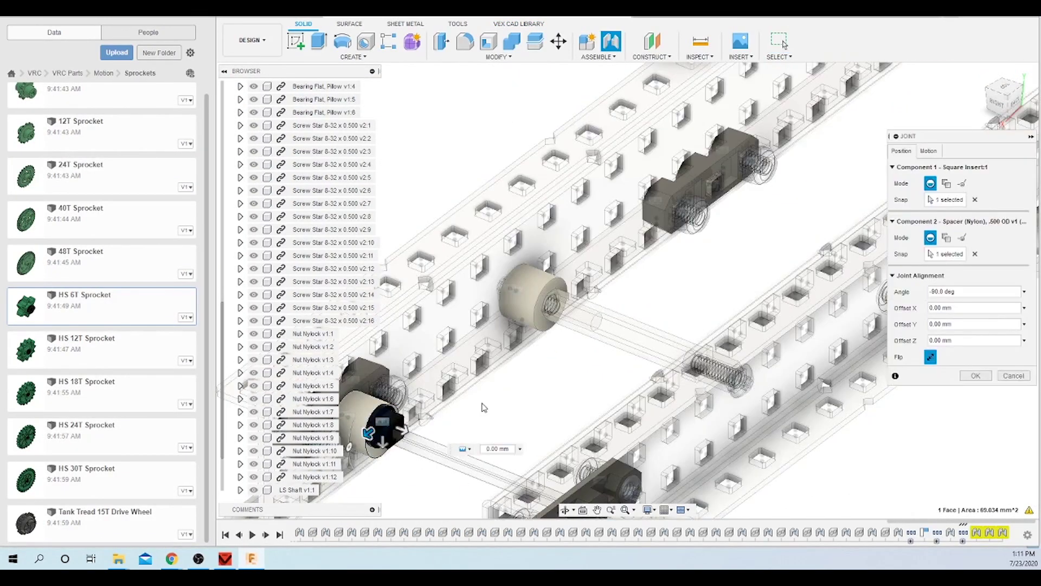
left_click(1010, 117)
left_click(597, 510)
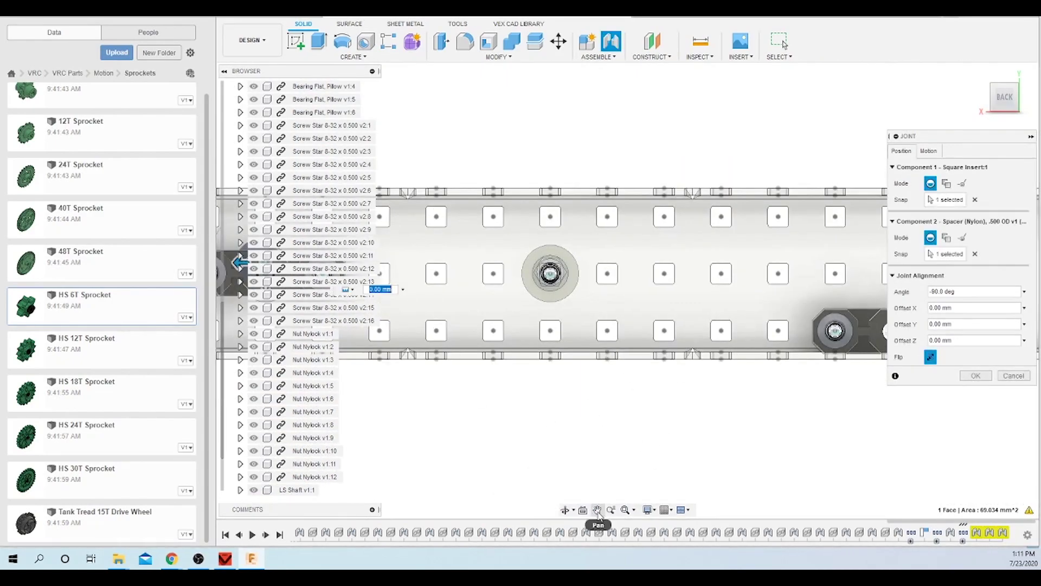
scroll(545, 141, "up", 5)
type("-1.5")
key("Return")
scroll(545, 141, "up", 5)
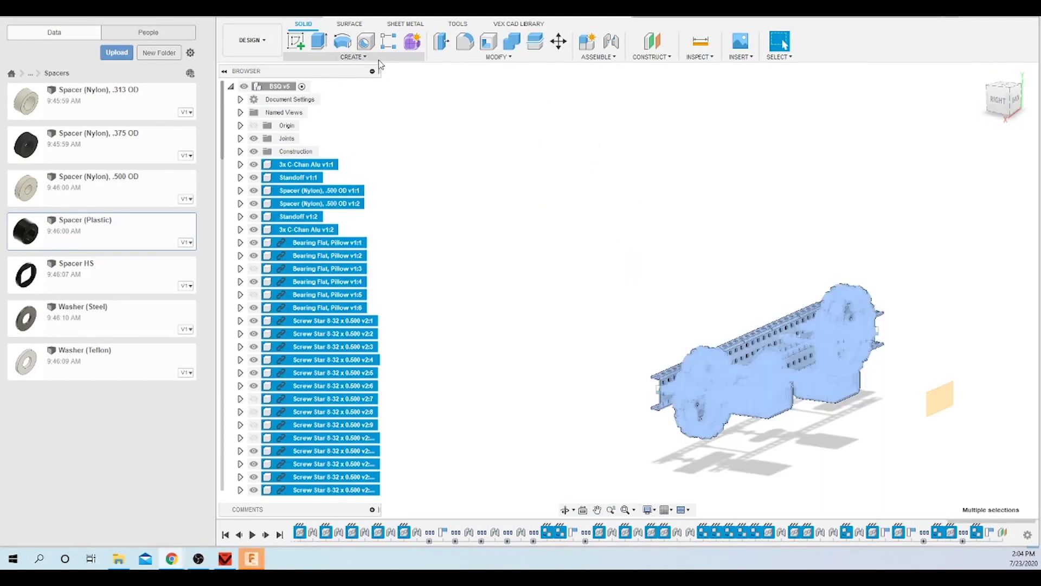
Mirror the 68 selected chassis components, then inspect the chassis from above and behind
left_click(363, 57)
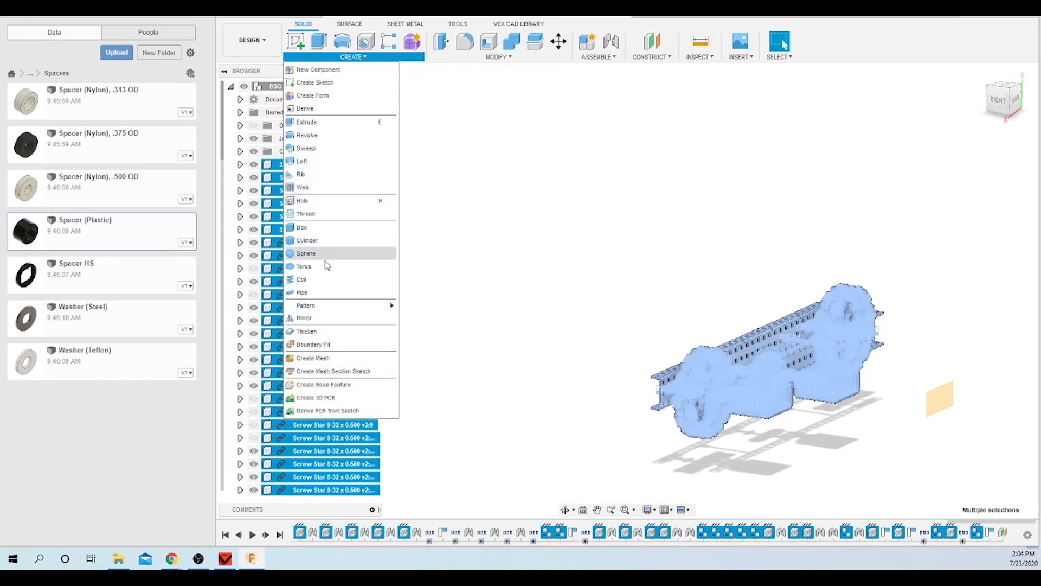
left_click(332, 319)
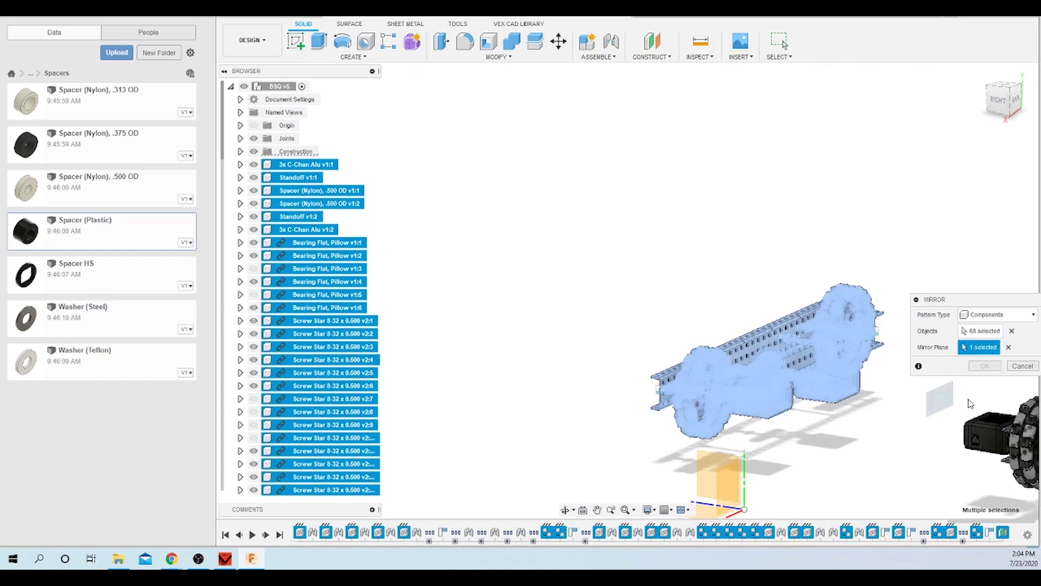
scroll(910, 439, "down", 3)
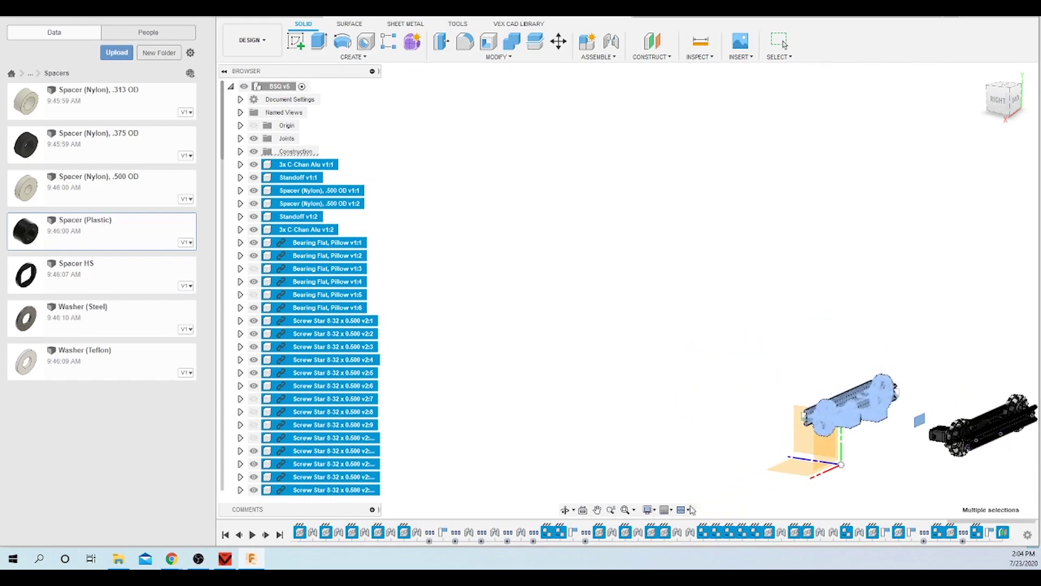
left_click(610, 510)
left_click_drag(598, 512, 844, 255)
scroll(844, 255, "down", 5)
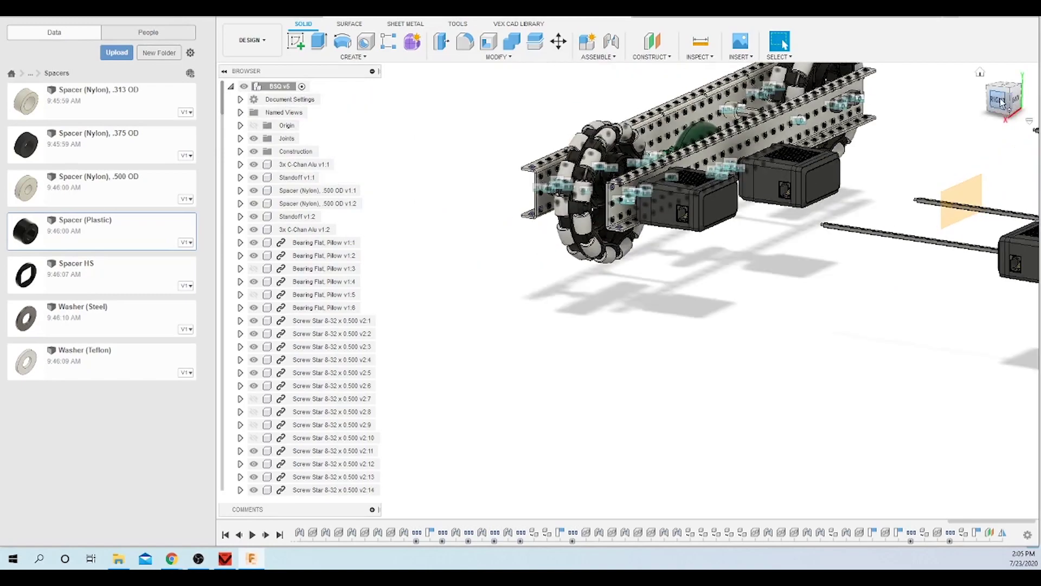
left_click_drag(1002, 103, 332, 313)
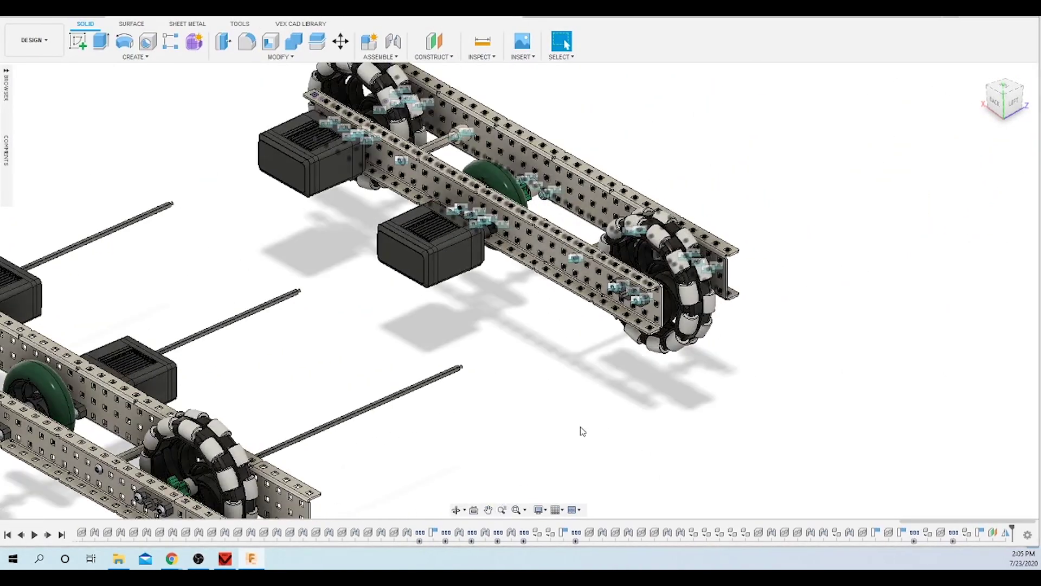
scroll(490, 416, "up", 3)
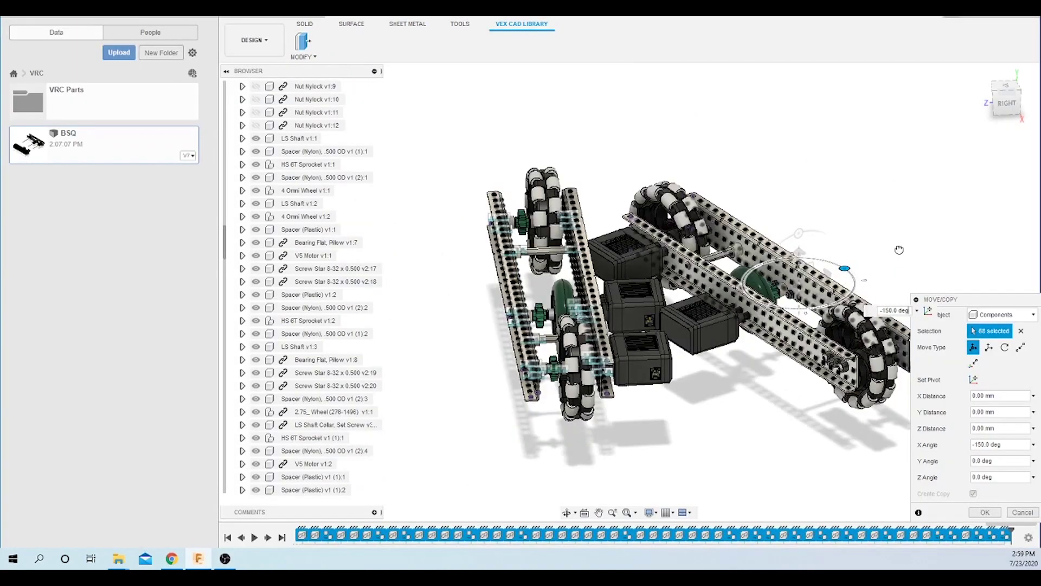
Reposition the selected chassis parts and confirm the 90-degree joint between channels
left_click_drag(898, 249, 726, 288)
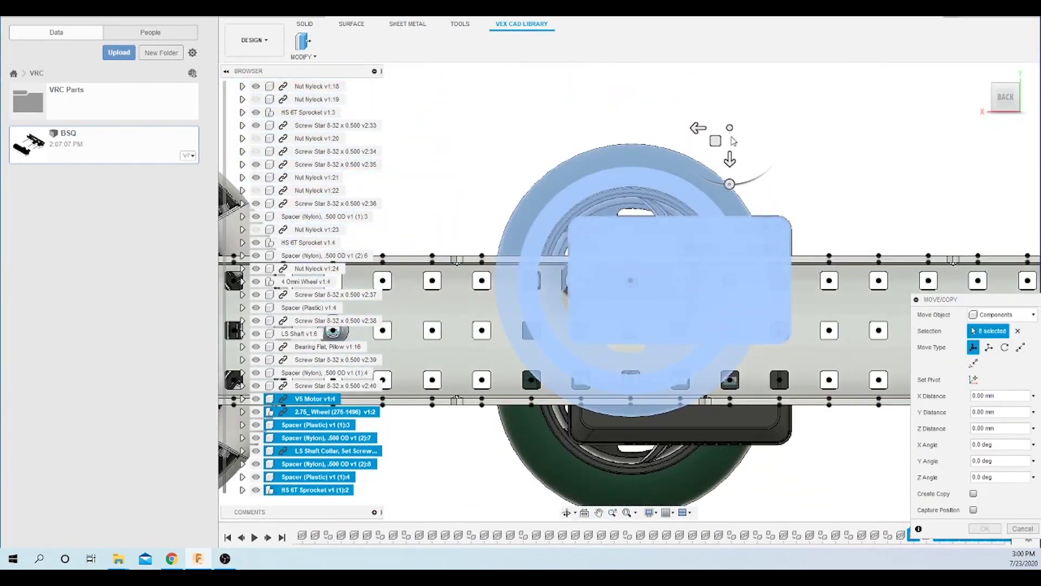
left_click_drag(732, 140, 726, 230)
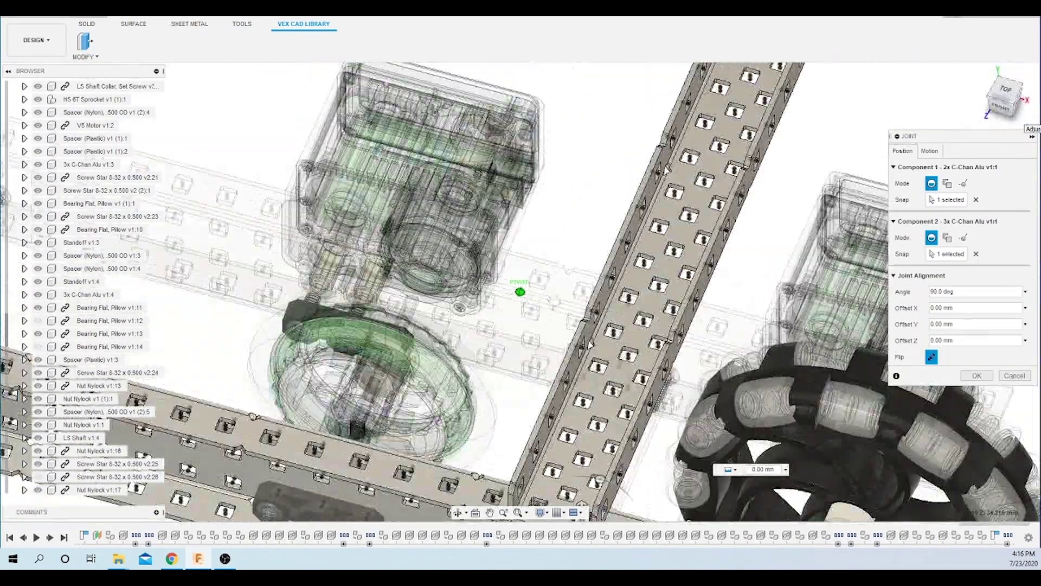
key("Return")
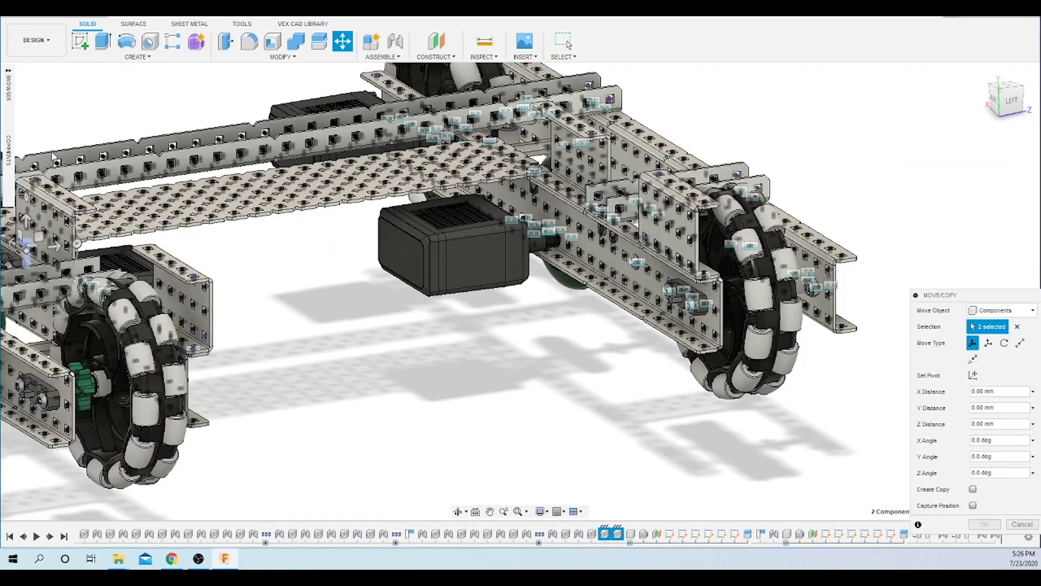
Slide the two bolts beside the omni wheel -65 mm along X and confirm the move
left_click(1001, 108)
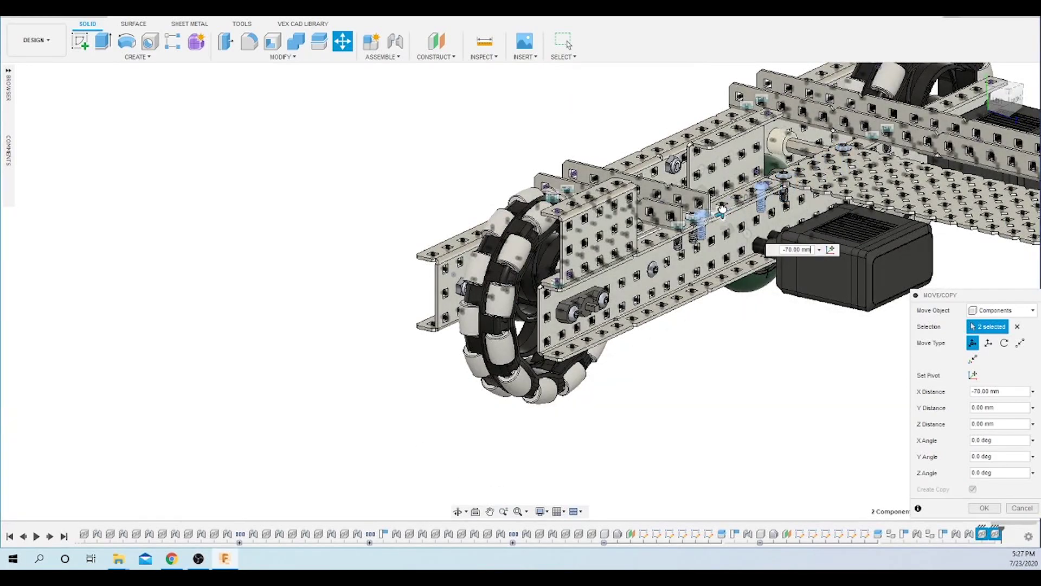
scroll(722, 209, "up", 5)
scroll(722, 209, "down", 3)
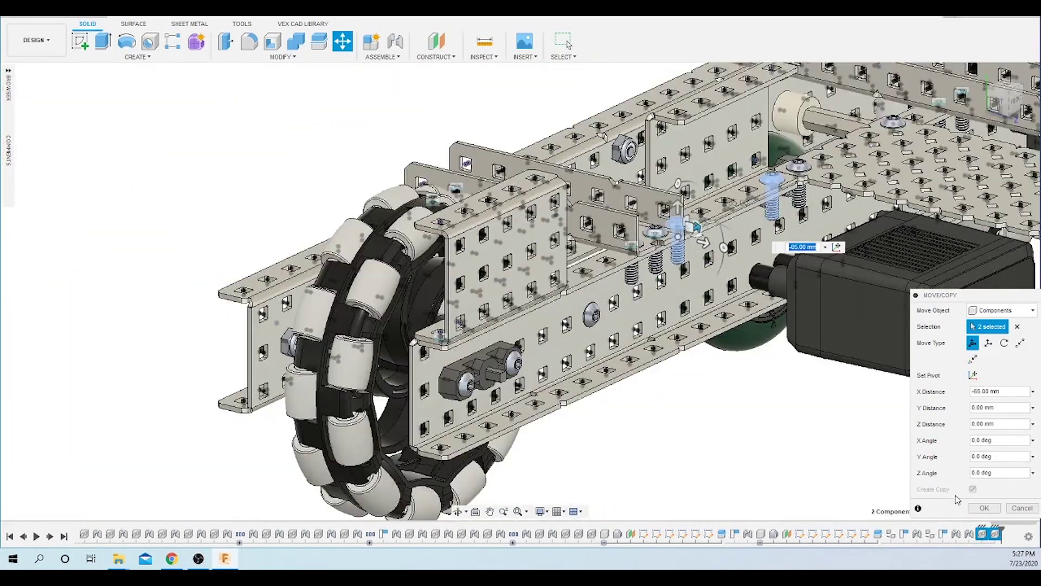
left_click(984, 507)
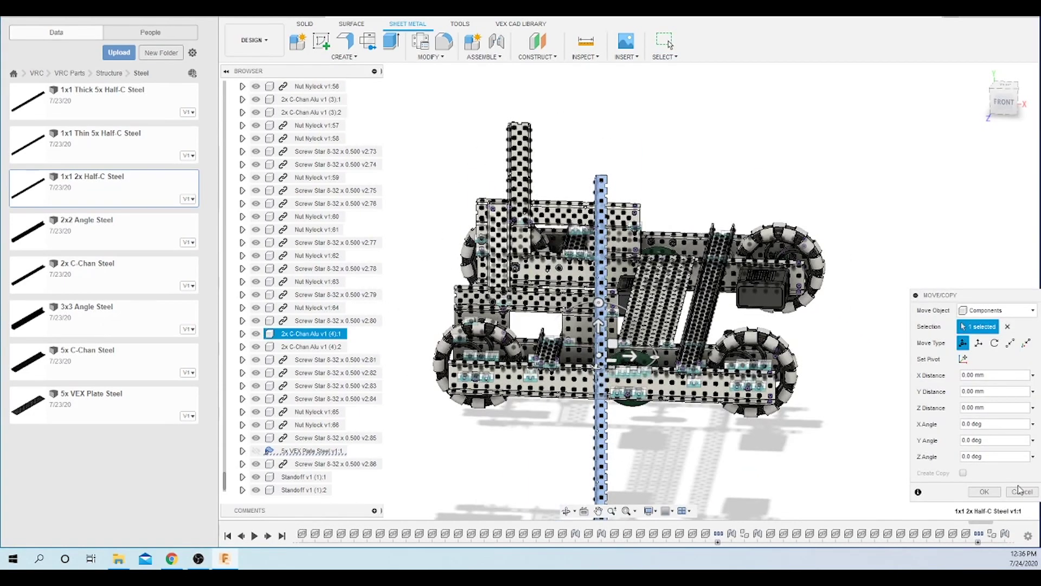
Place the 1x1 Thick 5x Half-C Steel part and open its browser options to reposition it
left_click(1019, 490)
right_click(304, 490)
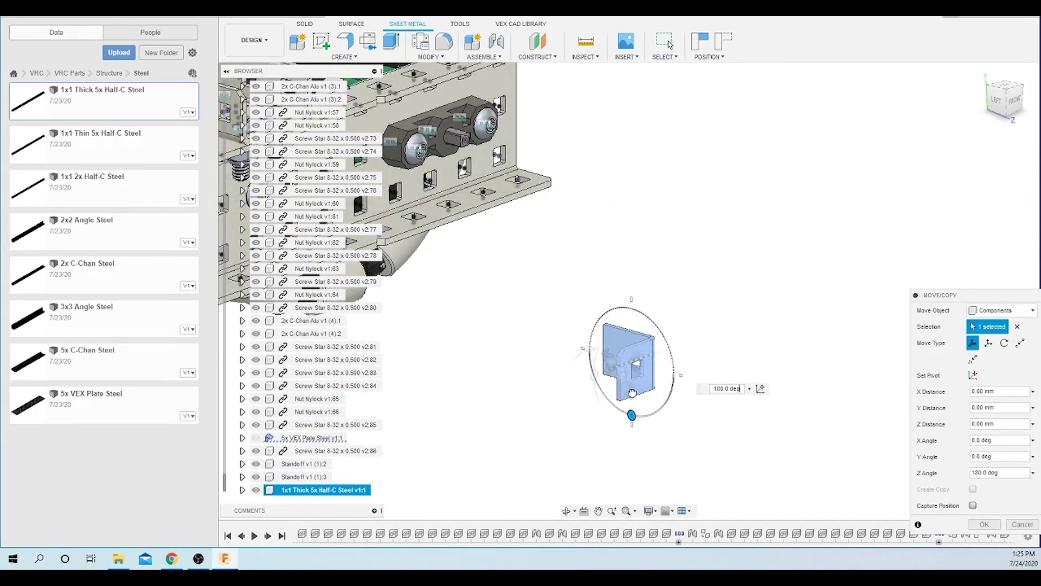
scroll(477, 293, "up", 5)
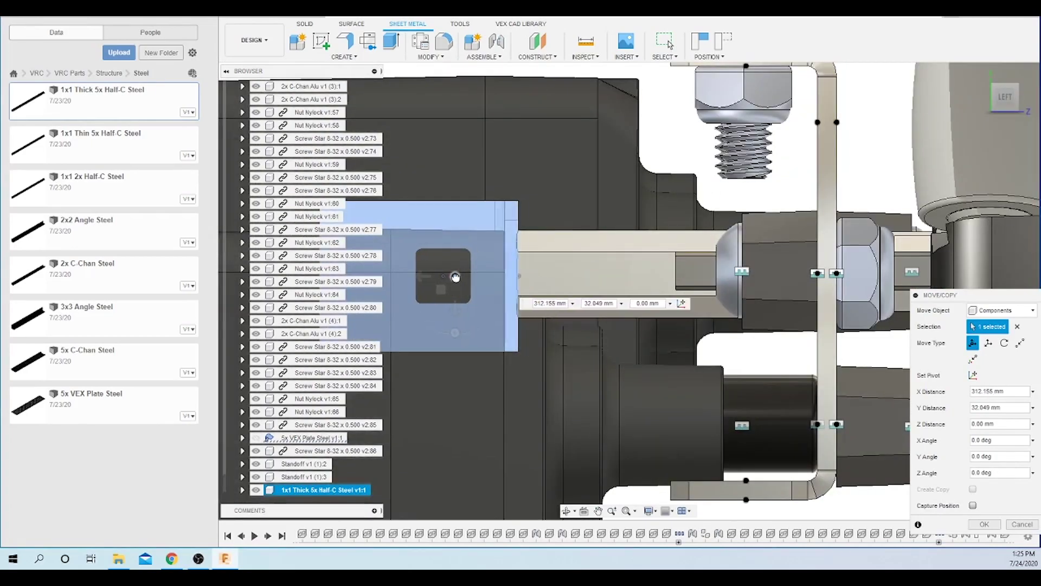
scroll(477, 293, "down", 5)
scroll(600, 516, "up", 3)
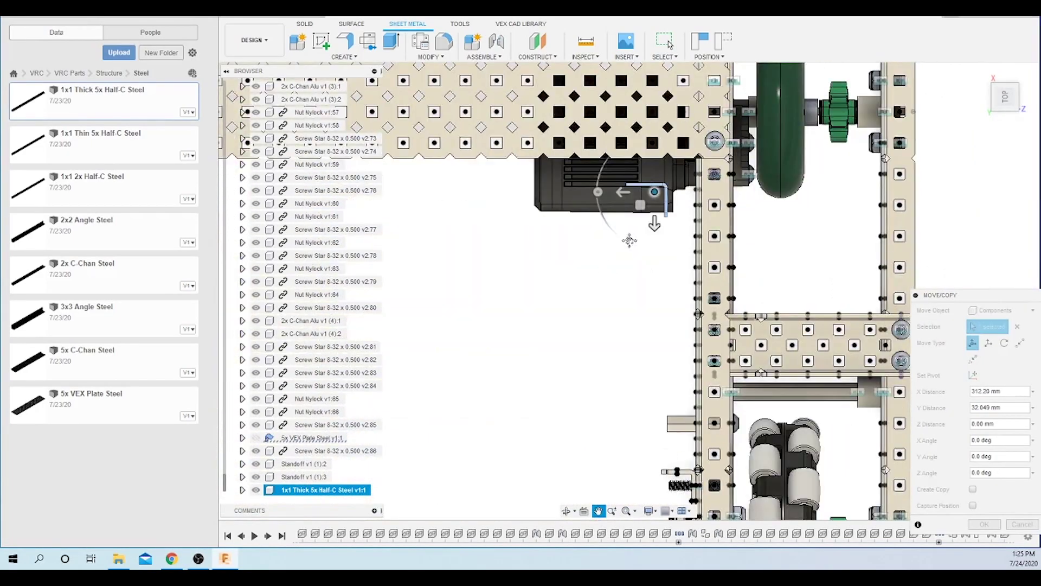
middle_click_drag(597, 325, 525, 494, "shift")
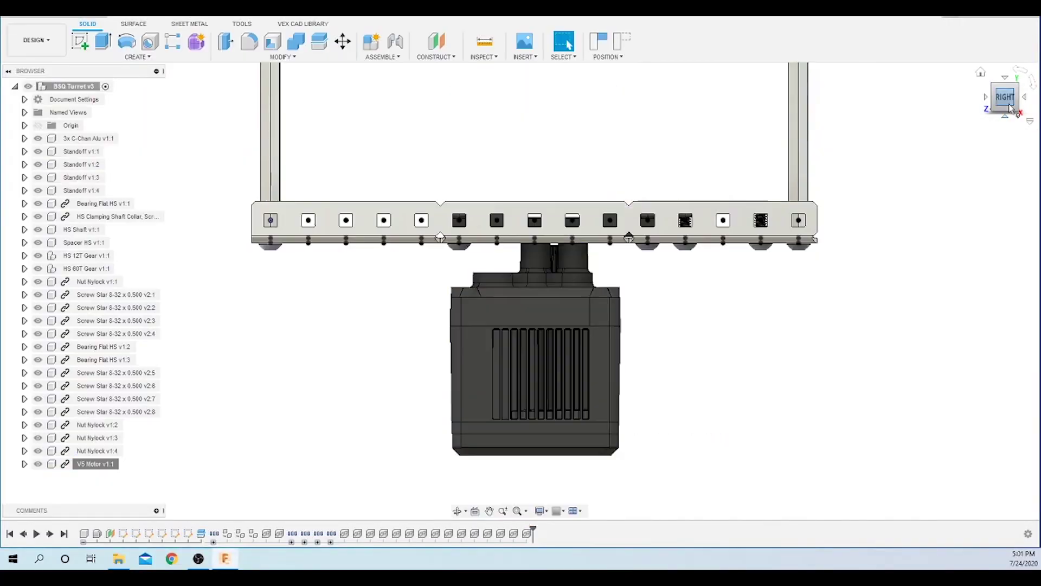
Start Move/Copy (M) on the turret's V5 motor and screw
key("m")
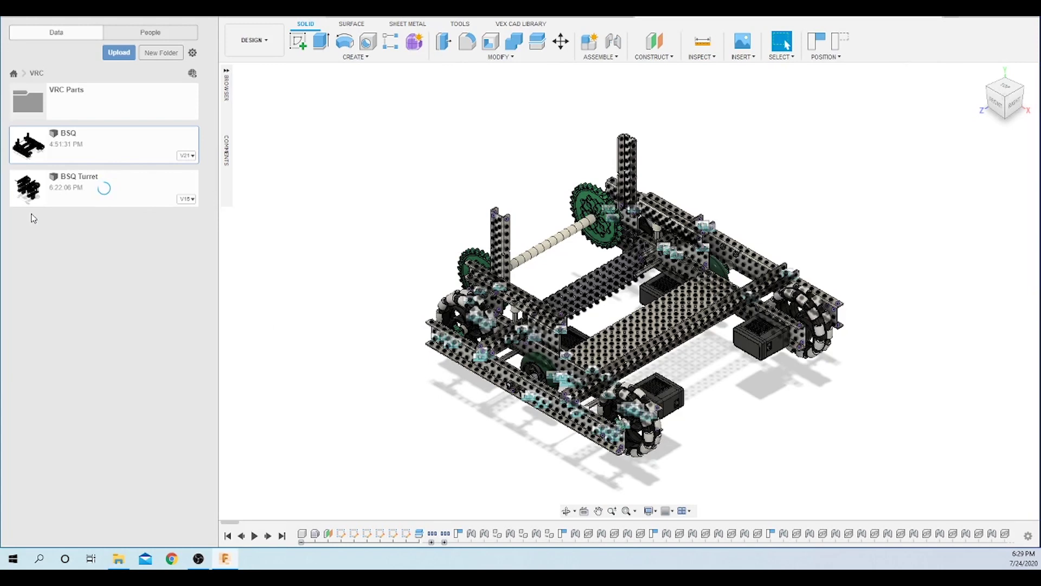
Insert BSQ Turret into the robot and rotate it 85° about X
left_click(123, 149)
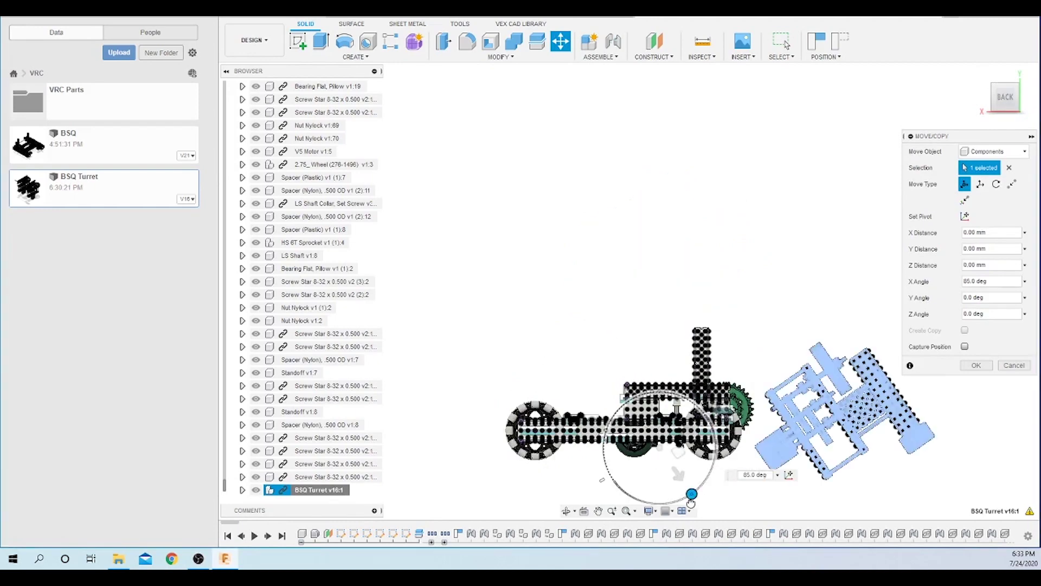
left_click_drag(689, 493, 723, 471)
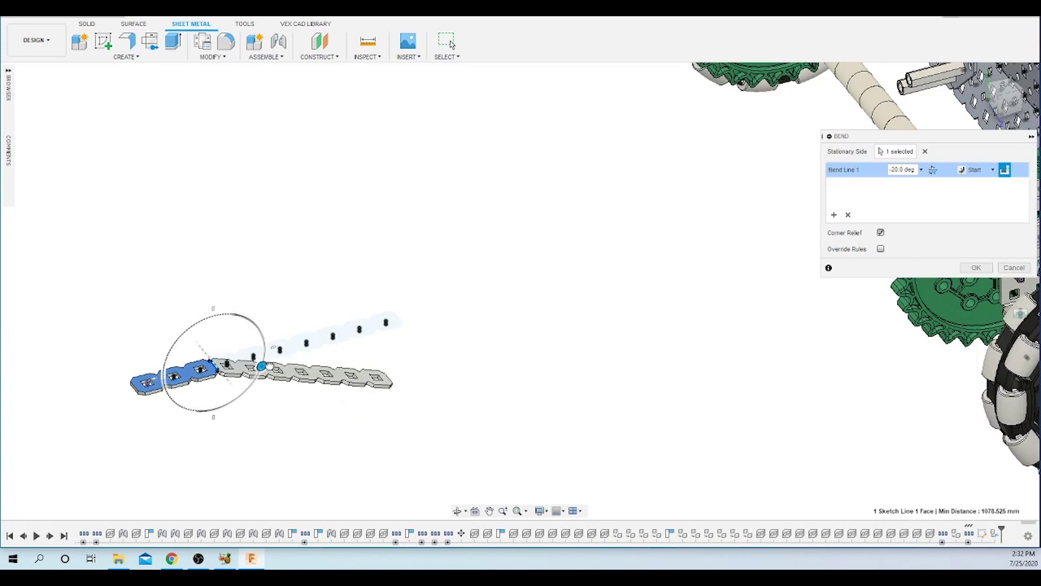
Change the strip's Bend Line 1 angle to -10.0° and confirm the edited bend
scroll(269, 362, "up", 3)
left_click_drag(270, 362, 335, 324)
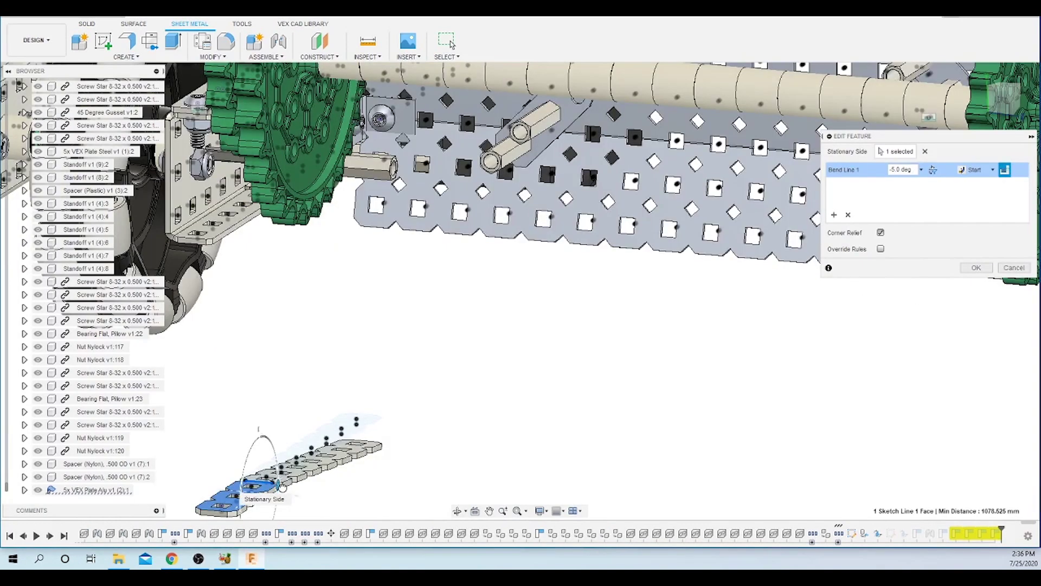
left_click(989, 267)
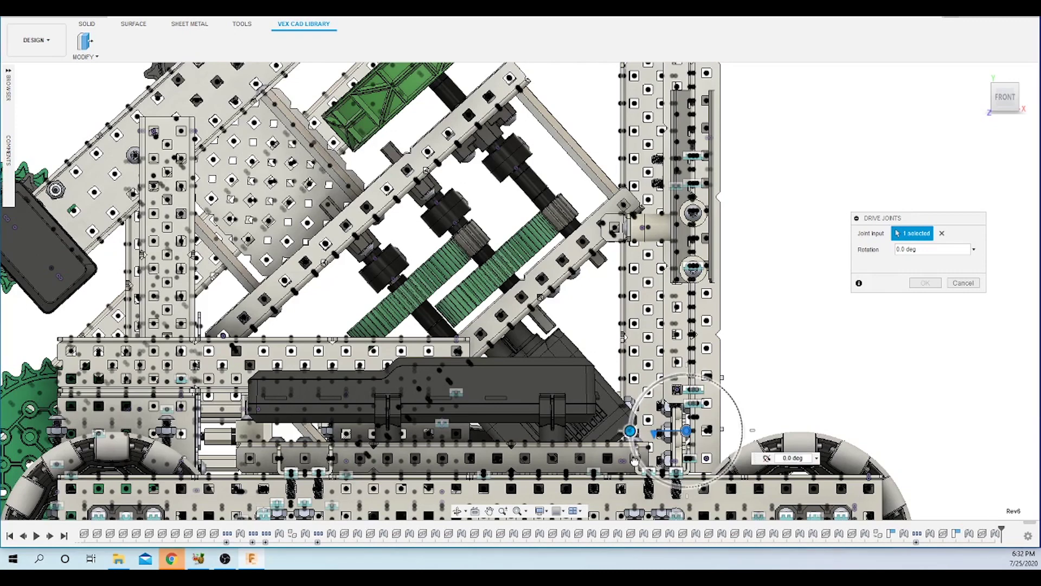
Drive the arm joint to 40°, then settle it at 35°
type("40")
key("Return")
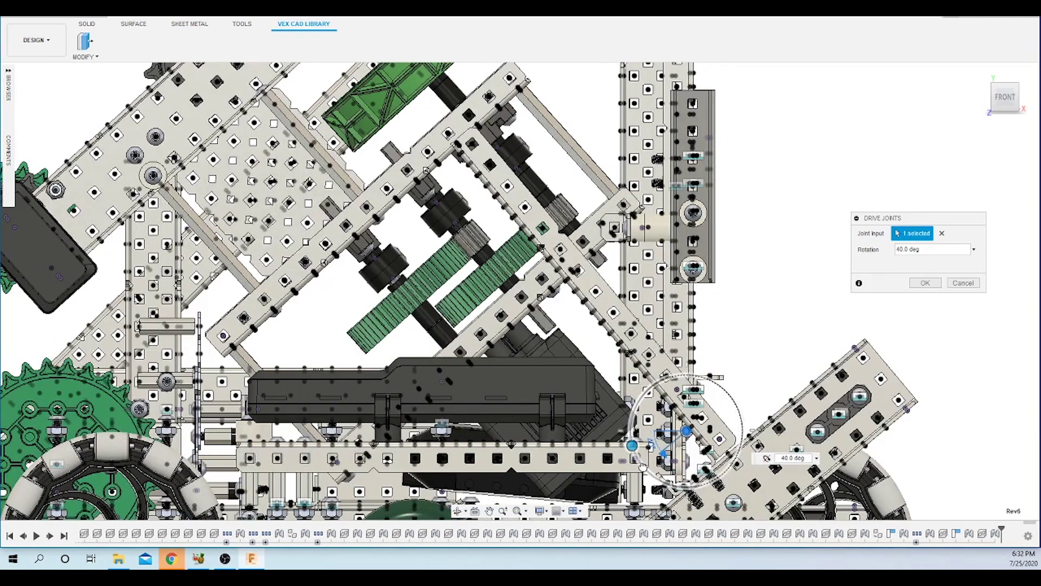
type("35")
key("Return")
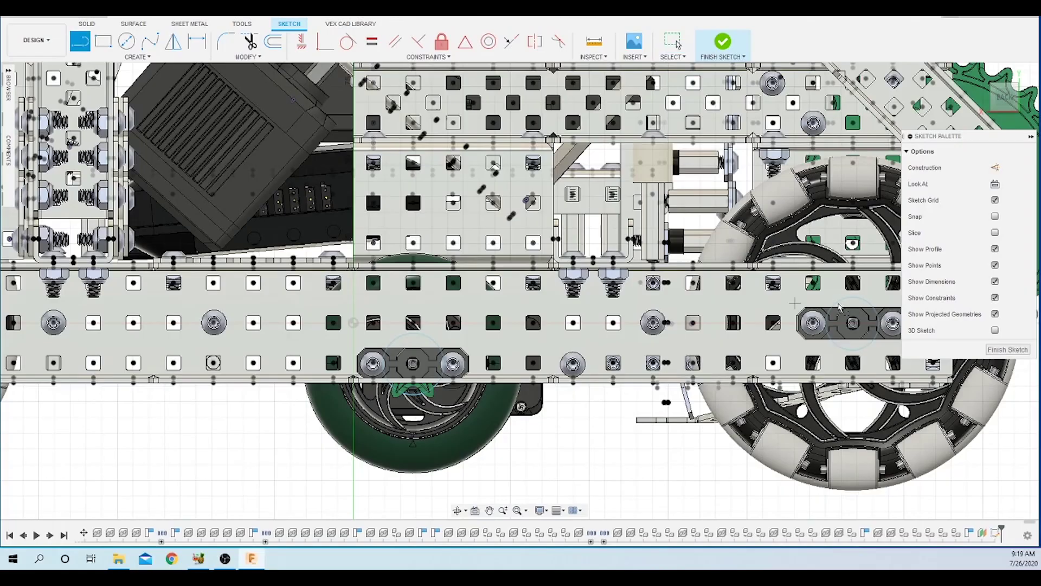
Finish the chain path sketch and pattern chain links along it, lowering the link count by two
scroll(853, 352, "up", 5)
scroll(488, 271, "down", 5)
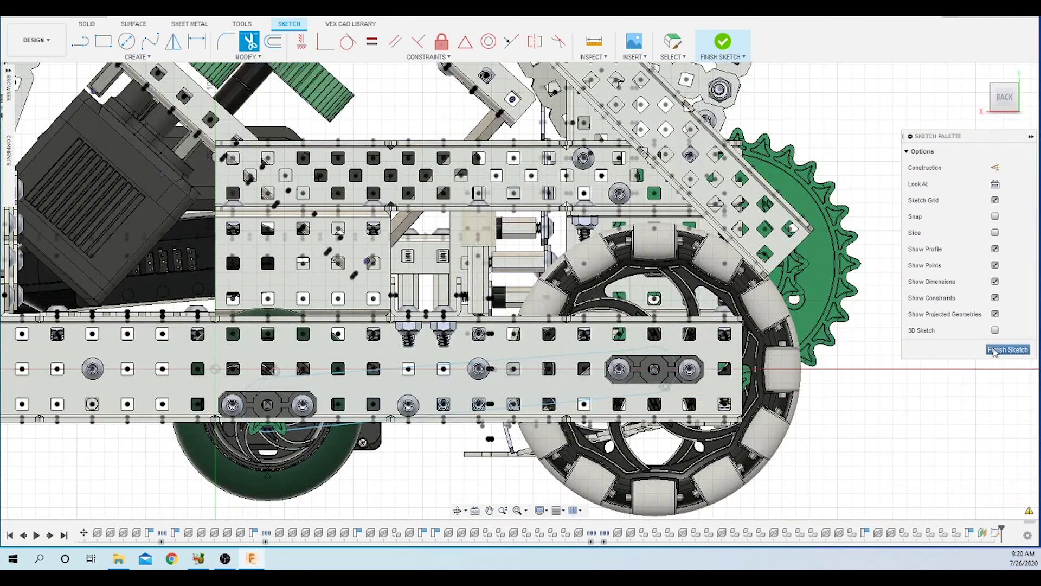
scroll(63, 408, "up", 3)
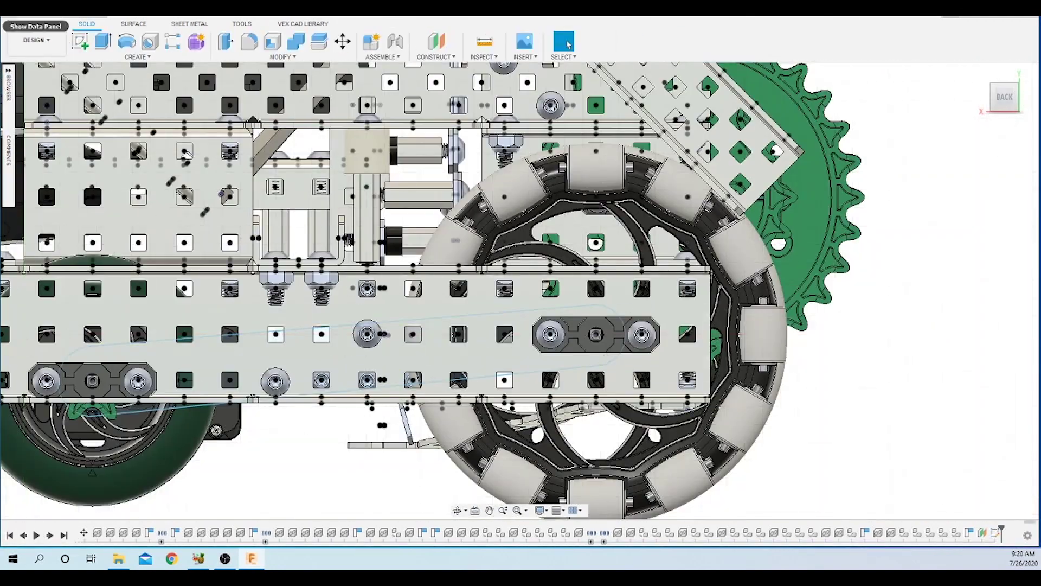
left_click(11, 17)
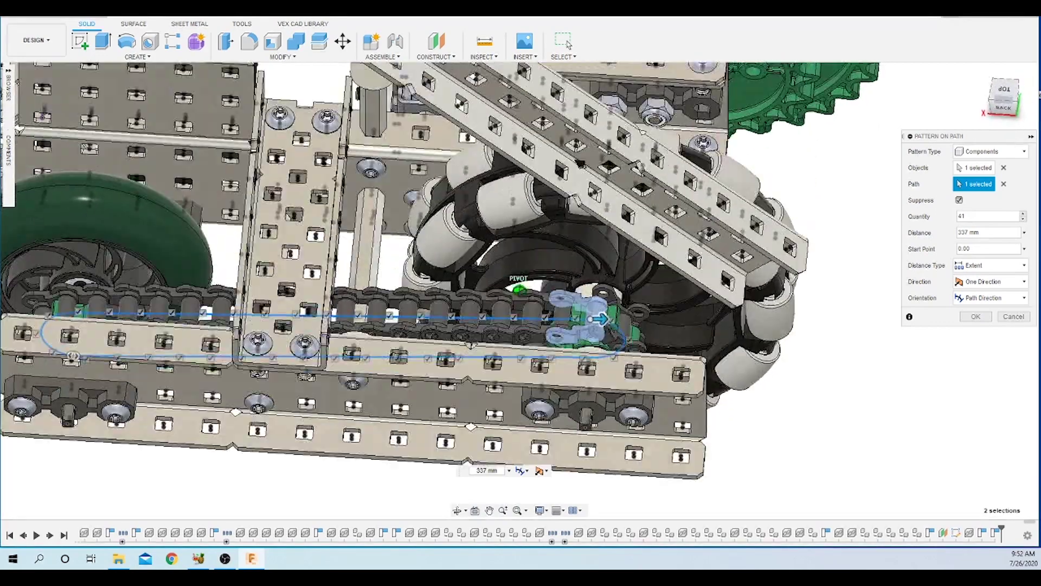
left_click(1023, 220)
left_click(1023, 219)
left_click(1023, 219)
left_click(1023, 219)
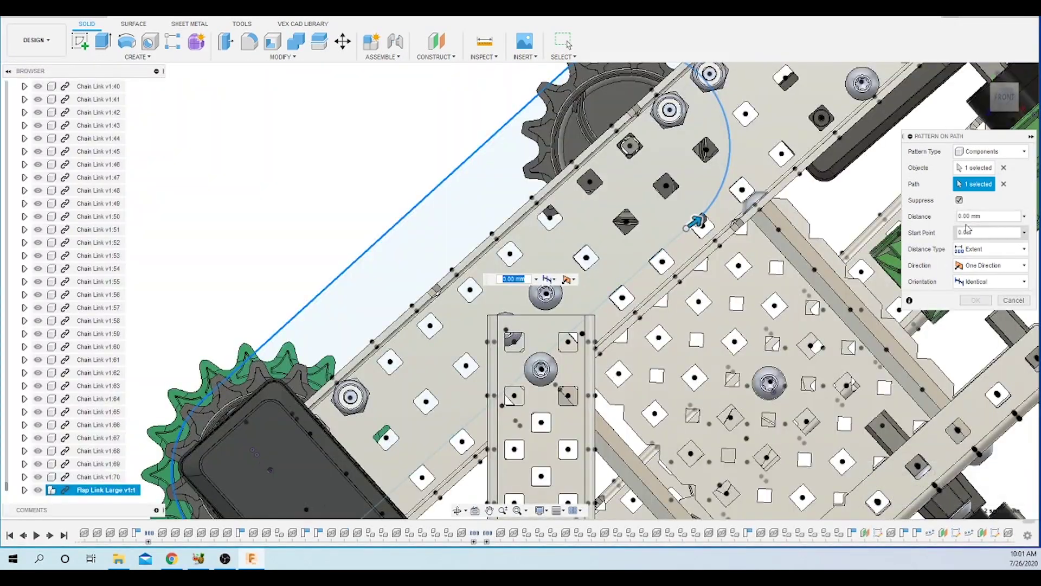
left_click(1024, 298)
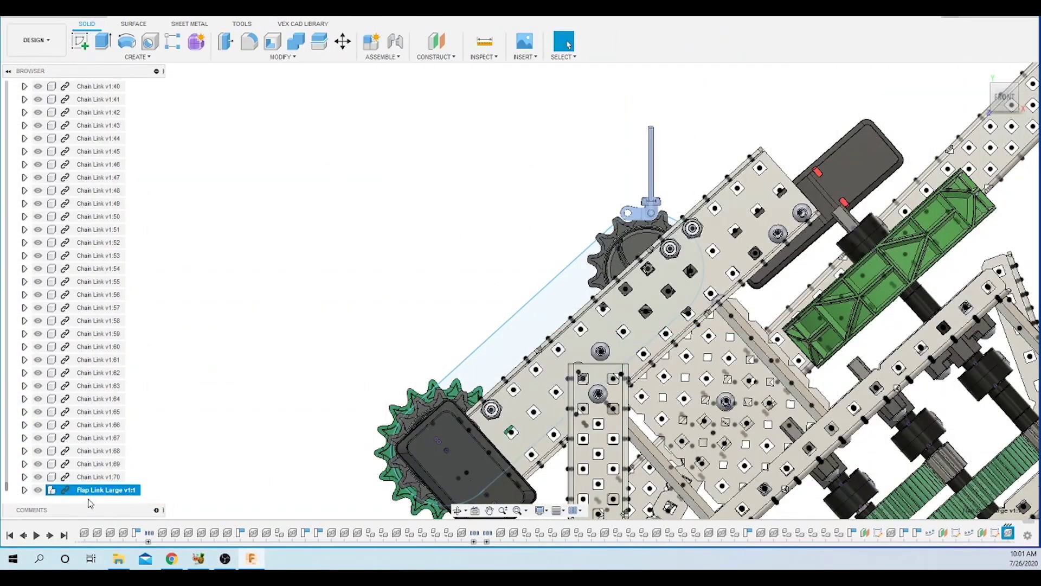
Open the Create menu to add geometry for the next chain path
left_click(138, 56)
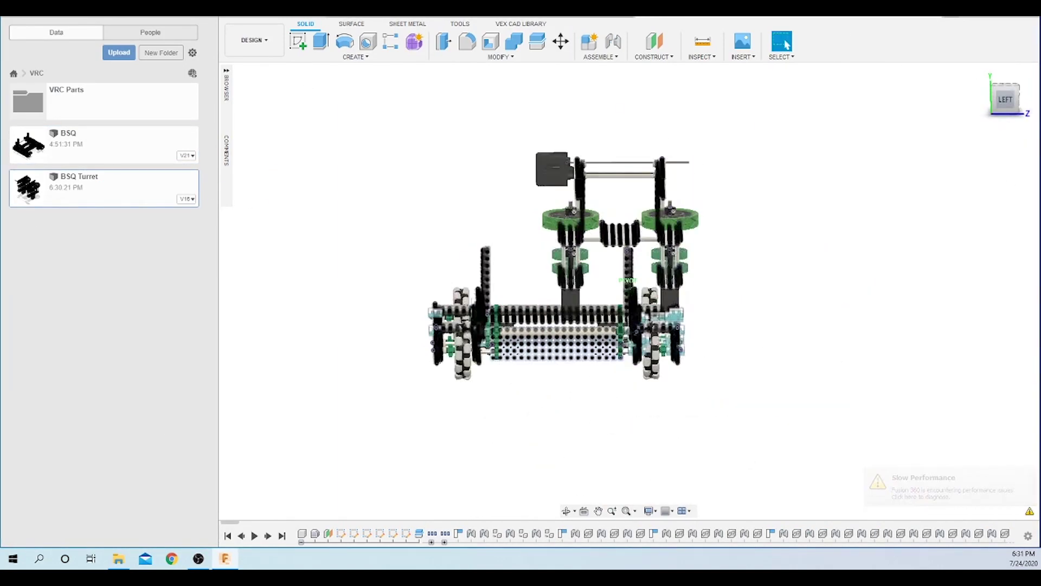
Insert BSQ Turret, tilt it 85° and drag it down onto the chassis (about -160 mm Y, -272 mm Z)
left_click(314, 490)
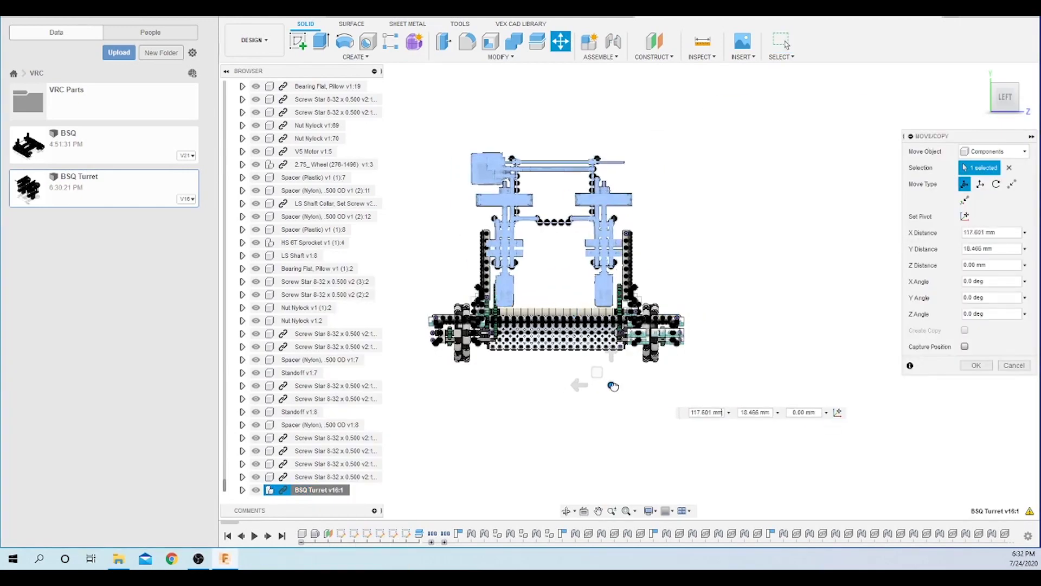
left_click_drag(608, 385, 484, 374)
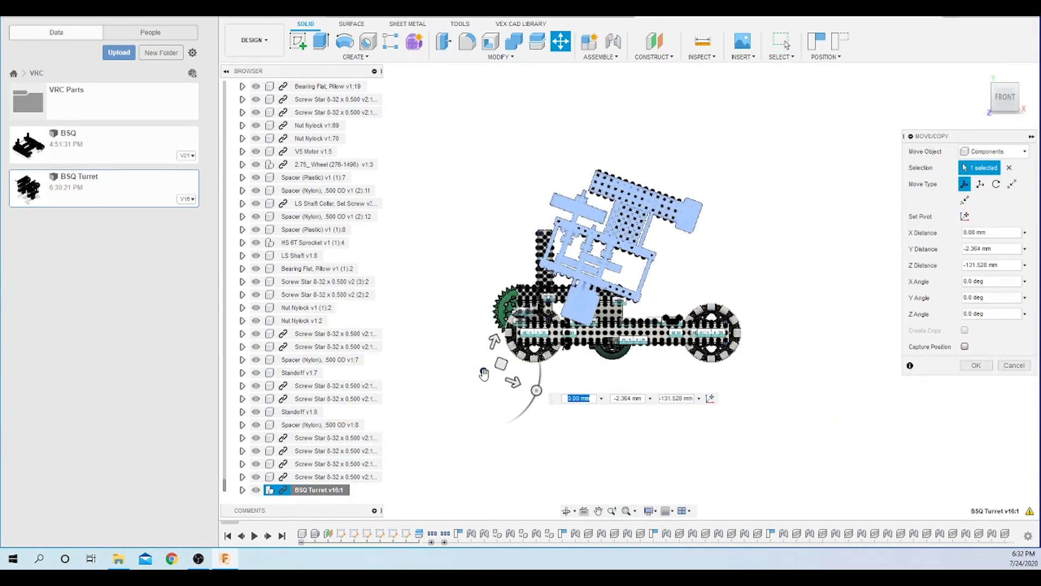
middle_click_drag(786, 237, 624, 163, "shift")
left_click_drag(624, 163, 825, 304)
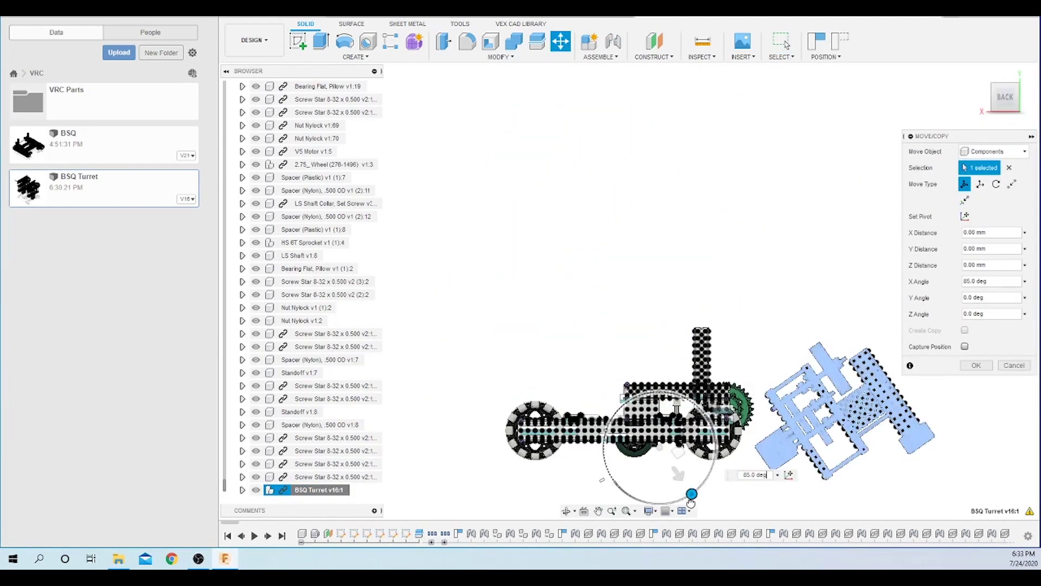
middle_click_drag(825, 304, 471, 429)
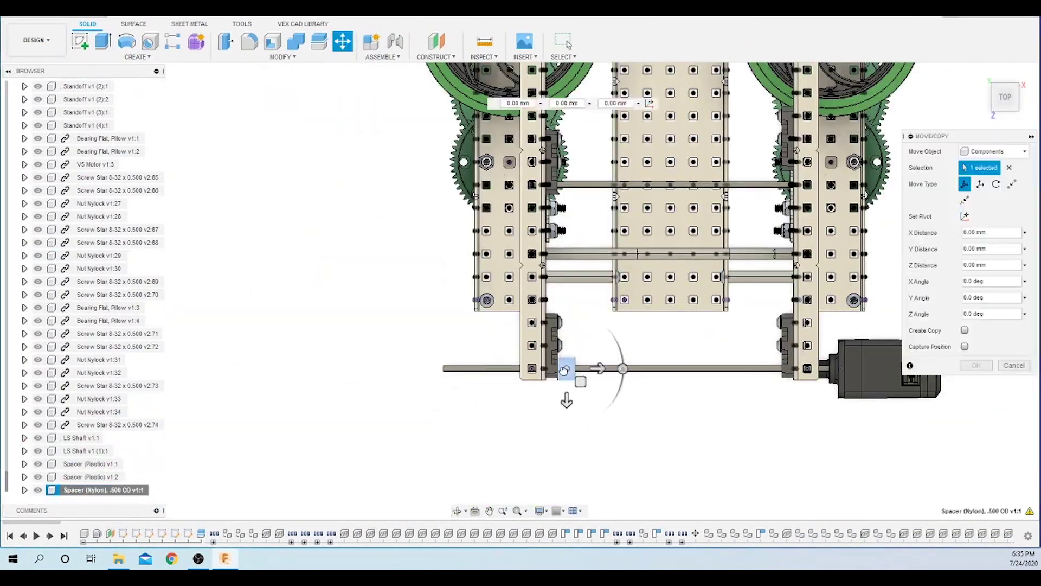
Zoom in on the nylon spacers on the shaft beside the motor
scroll(629, 281, "up", 8)
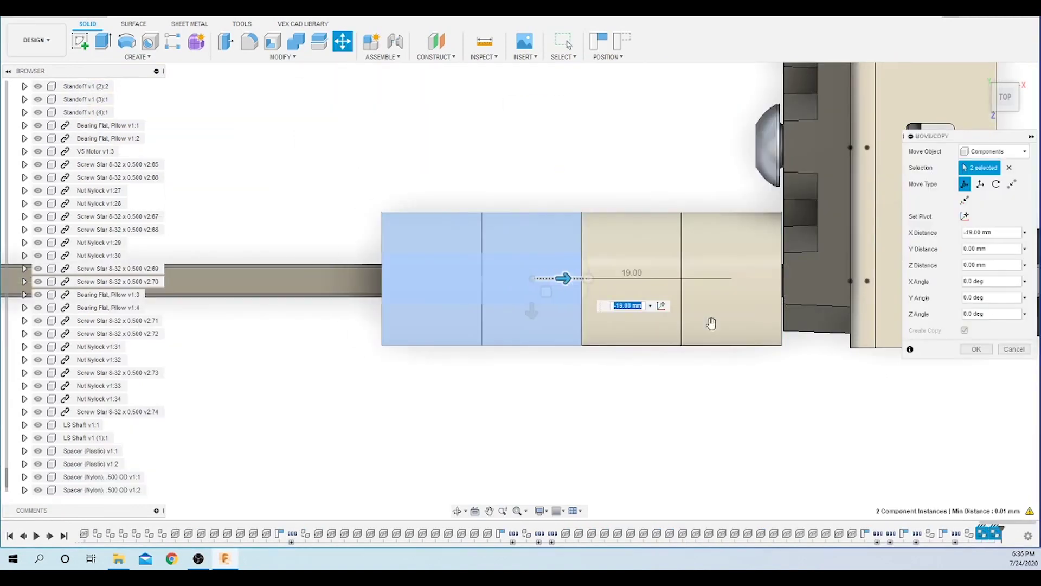